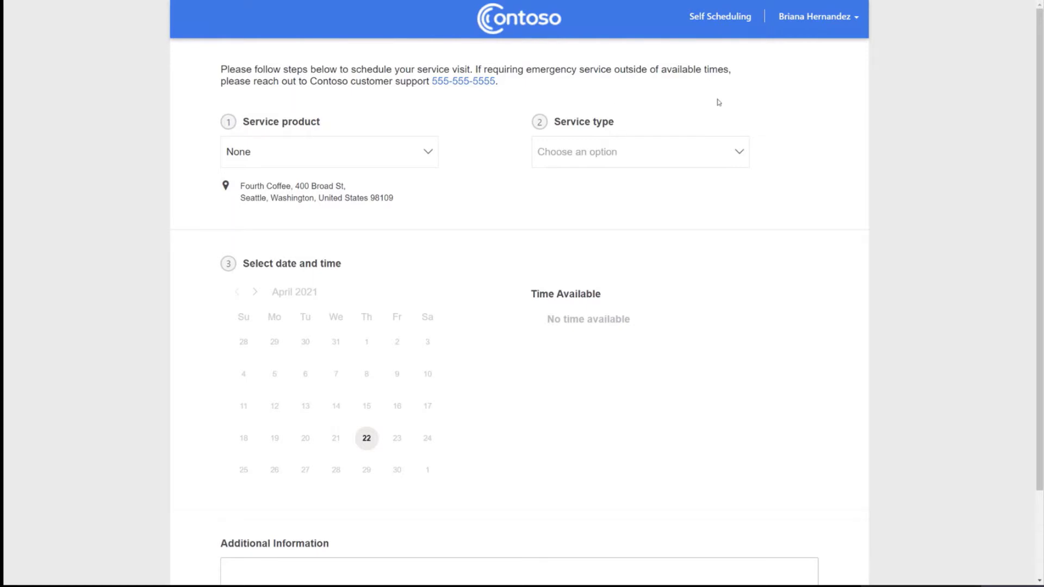
Step: Select Main Espresso Machine from the Service product dropdown
{"action": "left_click", "coordinate": [427, 152]}
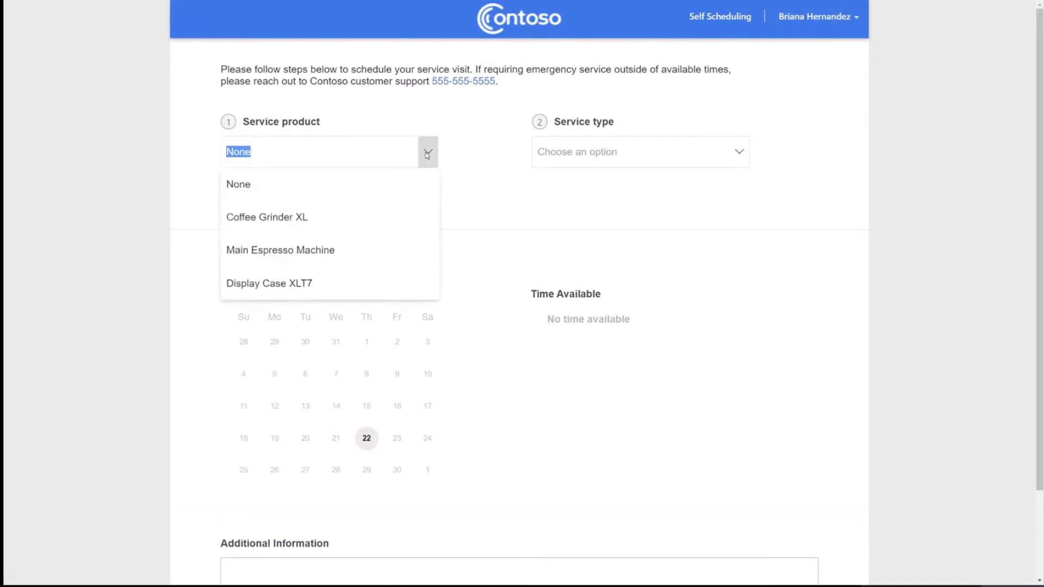
{"action": "left_click", "coordinate": [343, 248]}
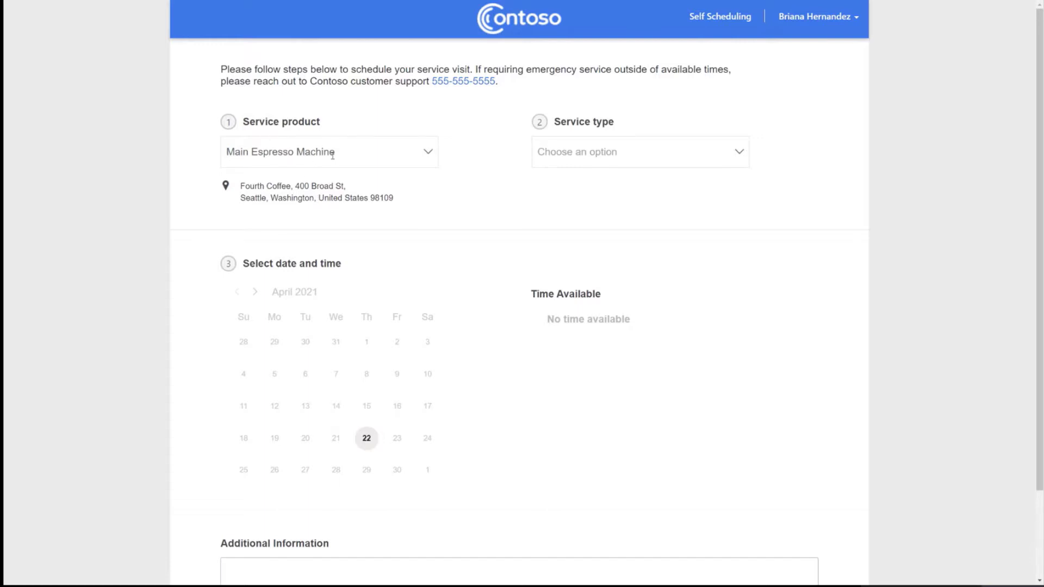
Step: Choose Quarterly Maintenance as the service type to see its 1 hour duration
{"action": "left_click", "coordinate": [739, 157]}
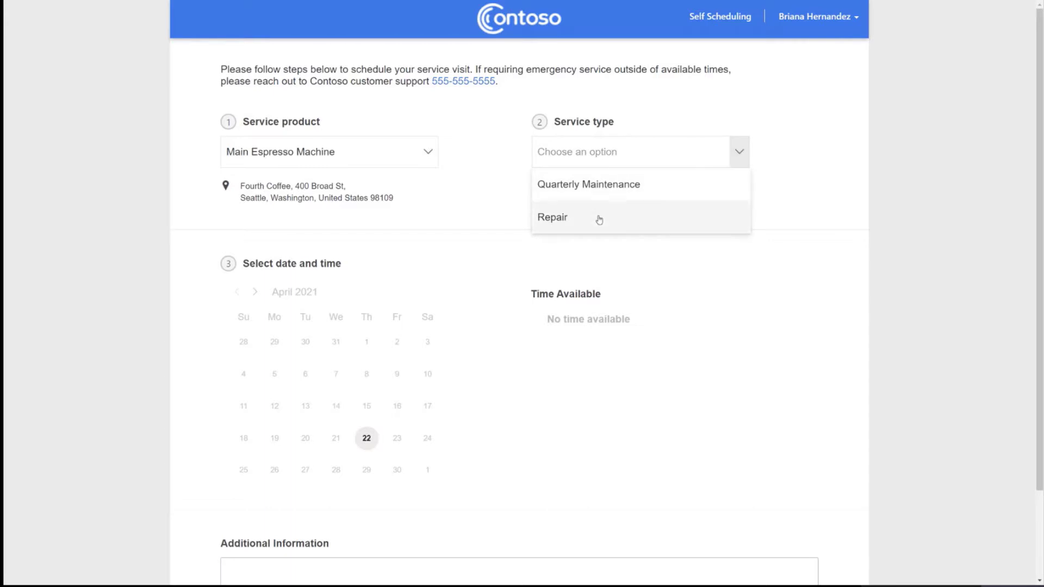
{"action": "left_click", "coordinate": [601, 185]}
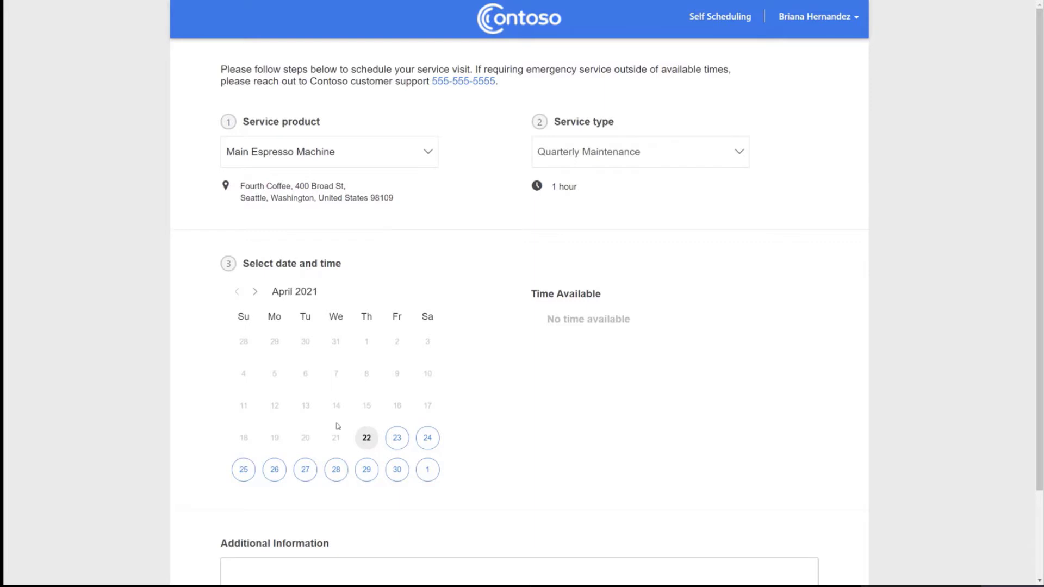
Step: Pick April 24 in the calendar and the 10:00 am time slot
{"action": "left_click", "coordinate": [430, 443]}
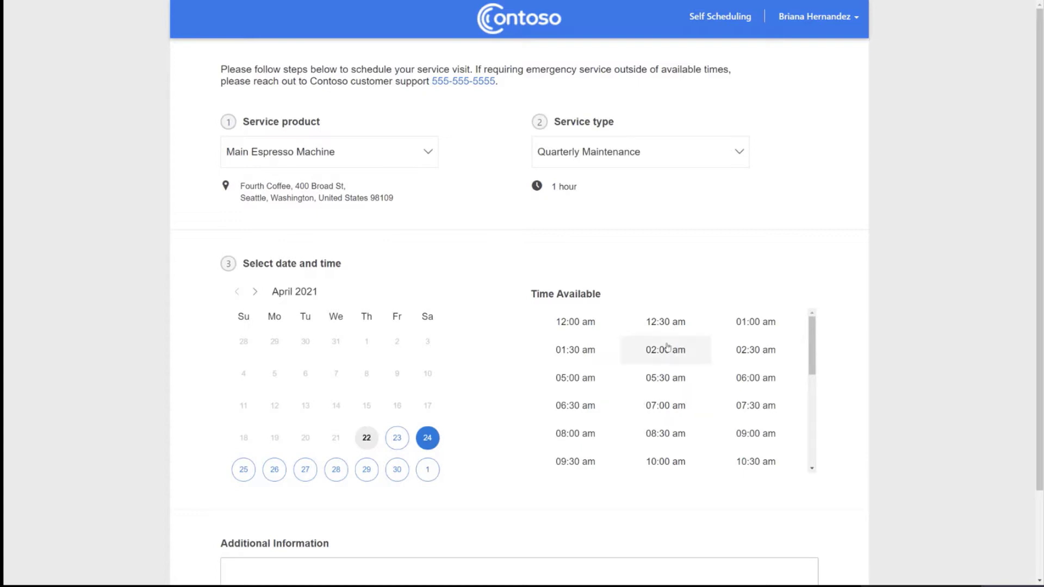
{"action": "scroll", "coordinate": [664, 389], "scroll_direction": "down", "scroll_amount": 2}
{"action": "scroll", "coordinate": [665, 391], "scroll_direction": "down", "scroll_amount": 4}
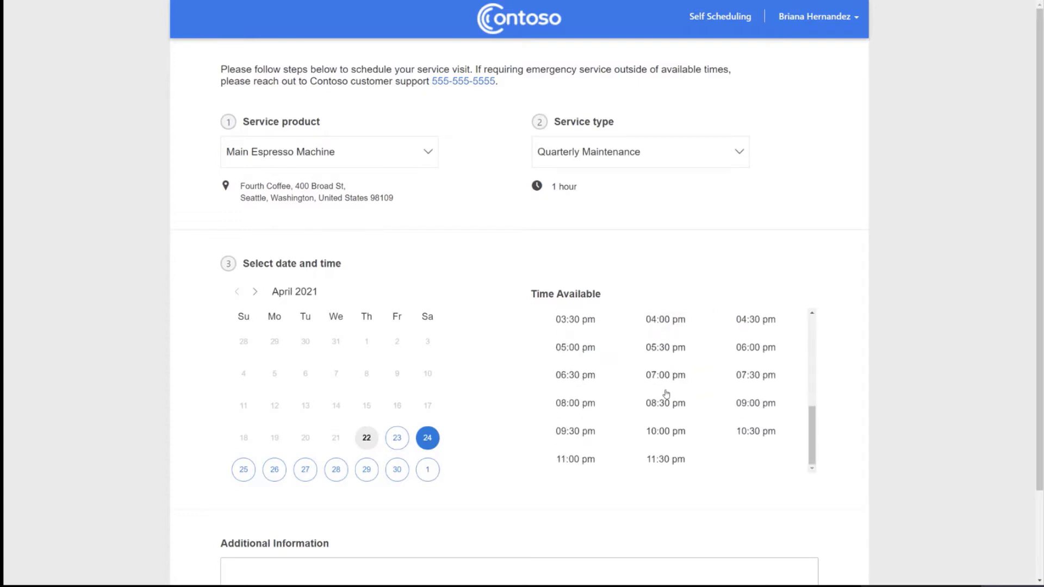
{"action": "scroll", "coordinate": [665, 393], "scroll_direction": "up", "scroll_amount": 6}
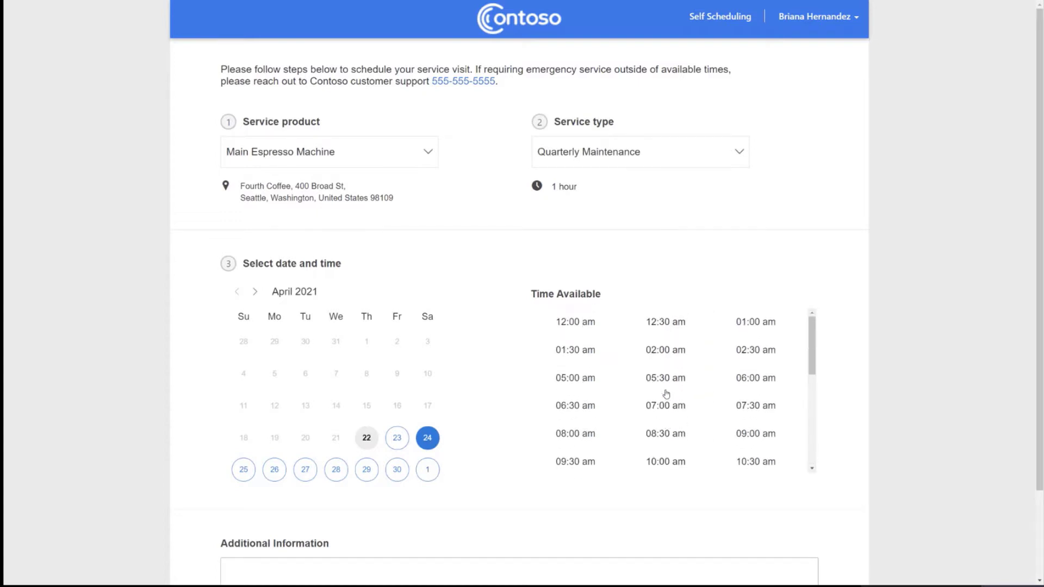
{"action": "scroll", "coordinate": [667, 375], "scroll_direction": "down", "scroll_amount": 3}
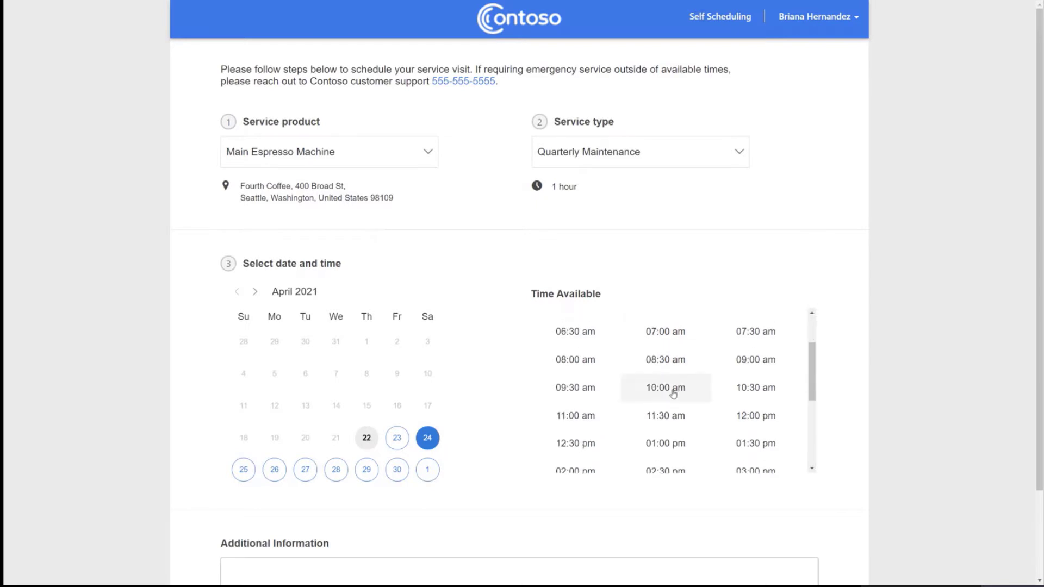
{"action": "left_click", "coordinate": [667, 387]}
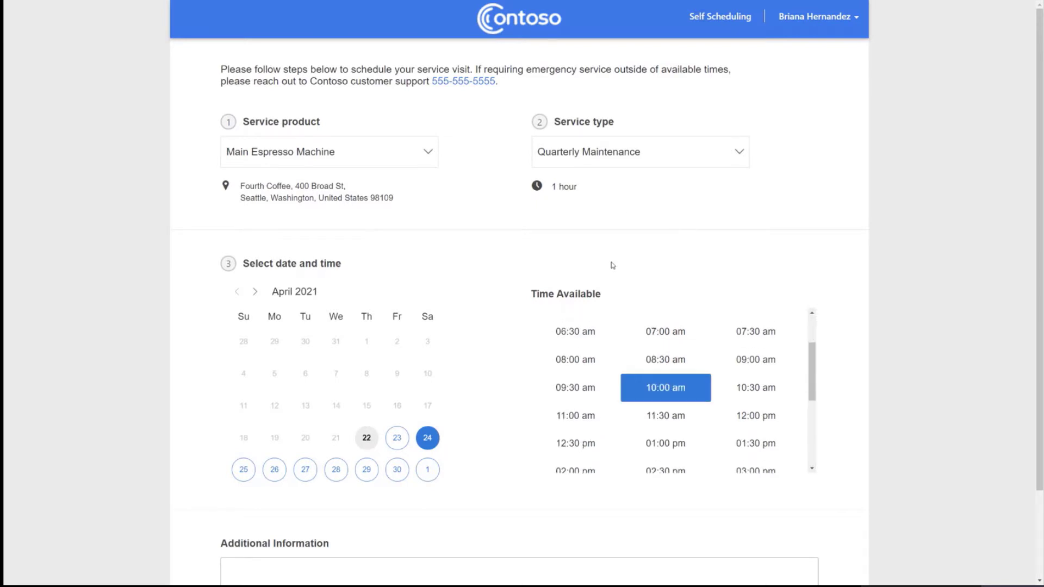
Step: Enter 'Please enter through back alley' in Additional Information
{"action": "scroll", "coordinate": [483, 288], "scroll_direction": "down", "scroll_amount": 2}
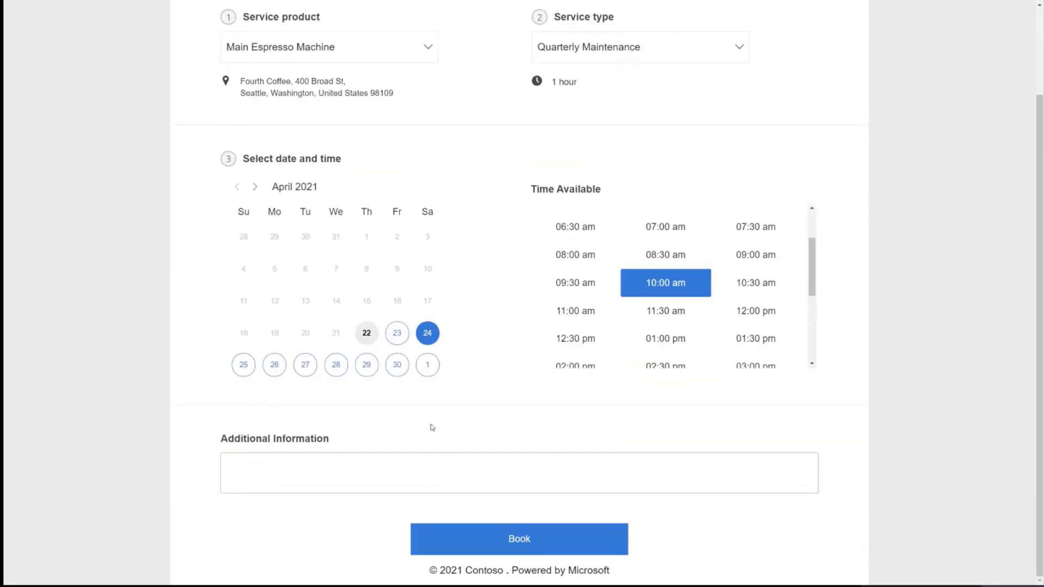
{"action": "left_click", "coordinate": [349, 466]}
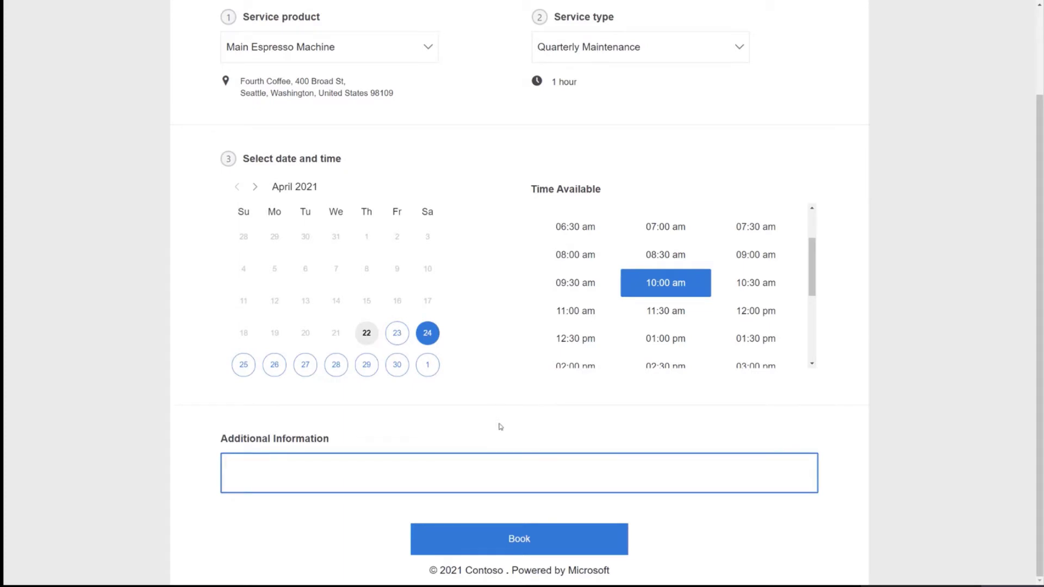
{"action": "type", "text": "M"}
{"action": "key", "text": "BackSpace"}
{"action": "type", "text": "Please enter through back alley"}
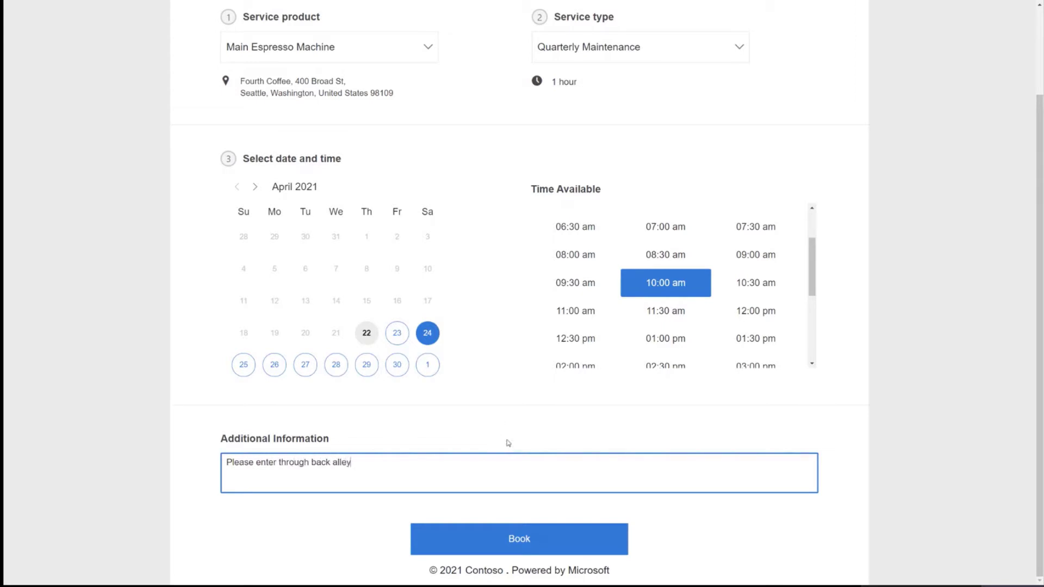
{"action": "scroll", "coordinate": [500, 389], "scroll_direction": "up", "scroll_amount": 2}
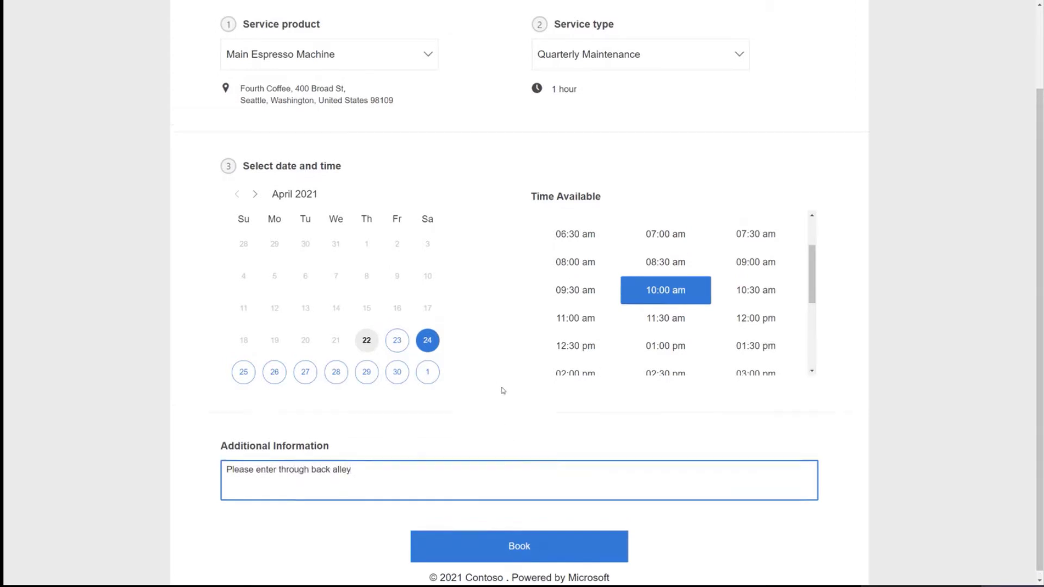
{"action": "scroll", "coordinate": [525, 189], "scroll_direction": "down", "scroll_amount": 2}
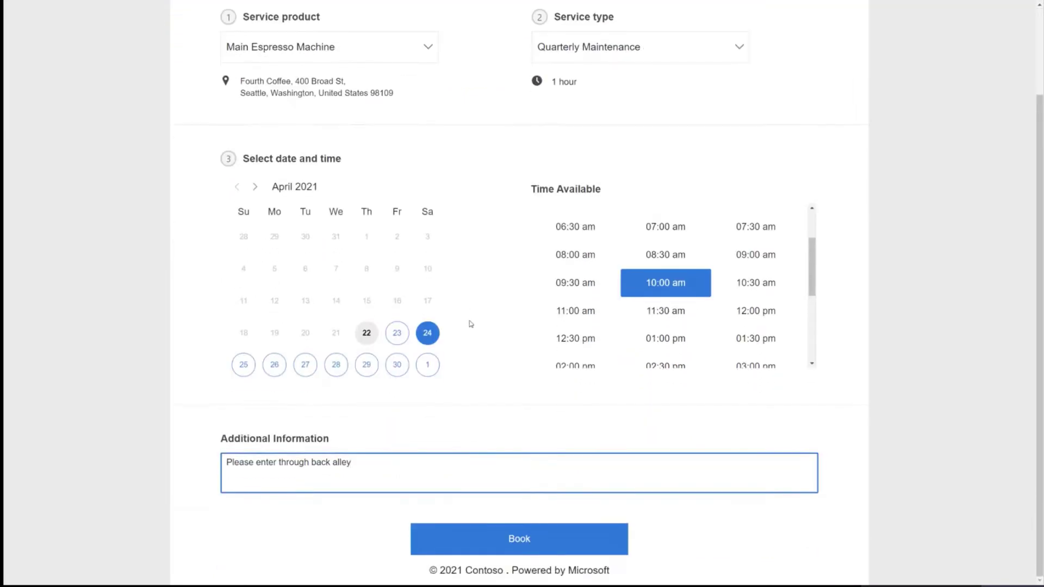
{"action": "scroll", "coordinate": [435, 279], "scroll_direction": "up", "scroll_amount": 2}
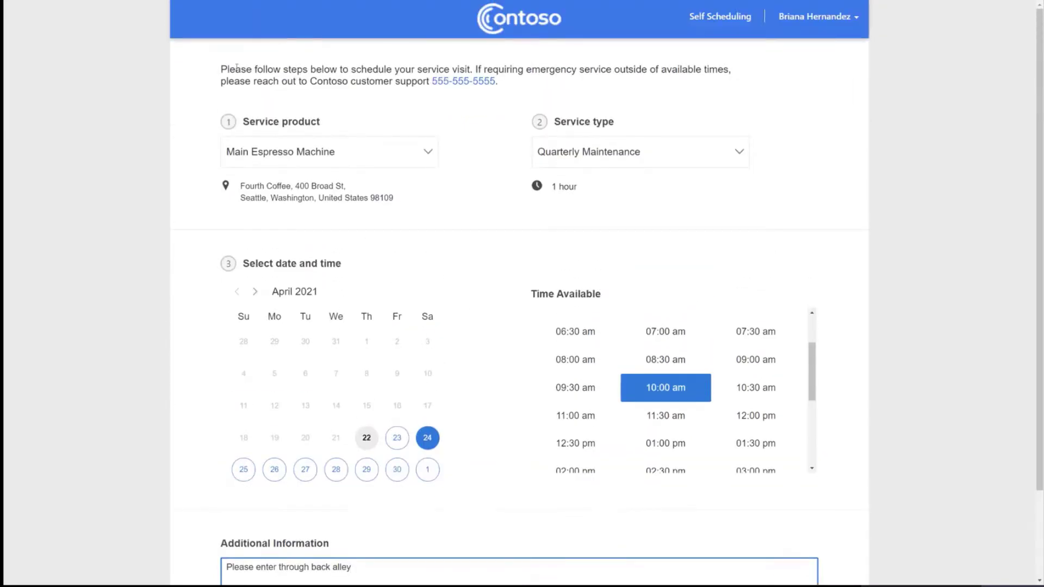
{"action": "left_click_drag", "start_coordinate": [220, 69], "coordinate": [549, 86]}
{"action": "left_click", "coordinate": [551, 86]}
{"action": "triple_click", "coordinate": [552, 86]}
{"action": "left_click", "coordinate": [466, 81]}
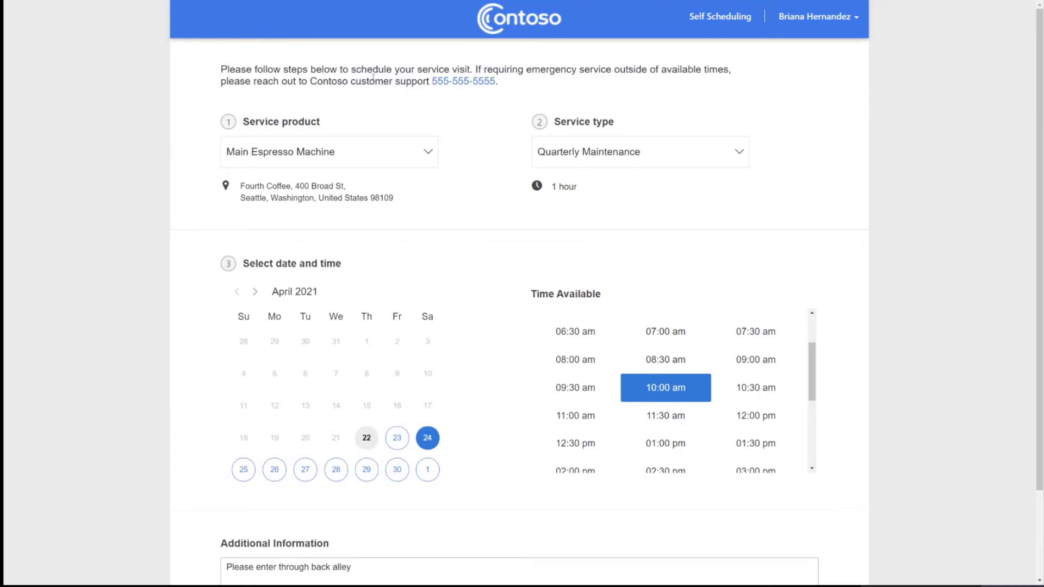
{"action": "left_click_drag", "start_coordinate": [320, 122], "coordinate": [242, 122]}
{"action": "left_click", "coordinate": [315, 124]}
{"action": "left_click_drag", "start_coordinate": [316, 124], "coordinate": [283, 126]}
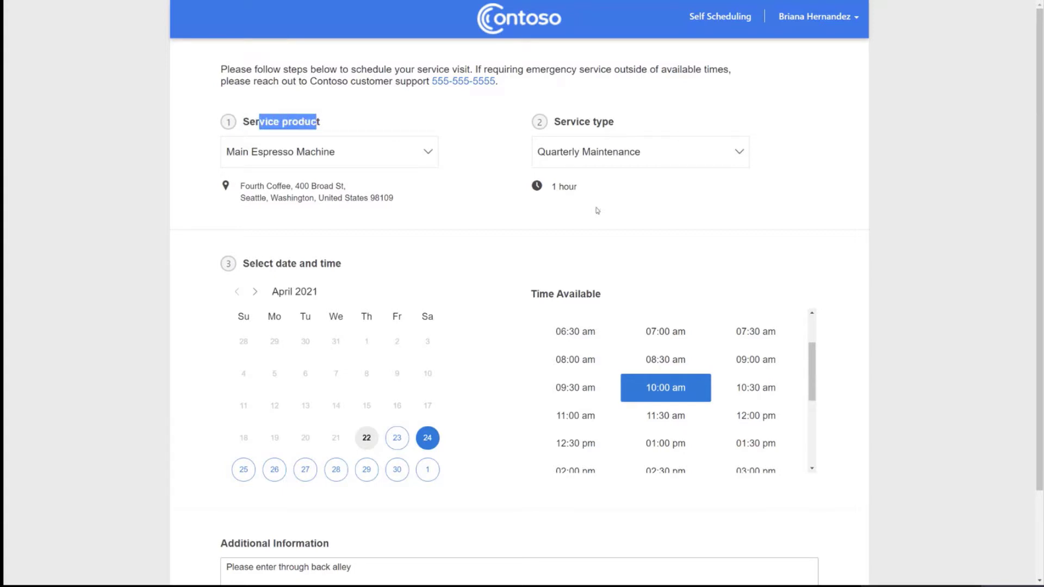
{"action": "scroll", "coordinate": [454, 266], "scroll_direction": "down", "scroll_amount": 2}
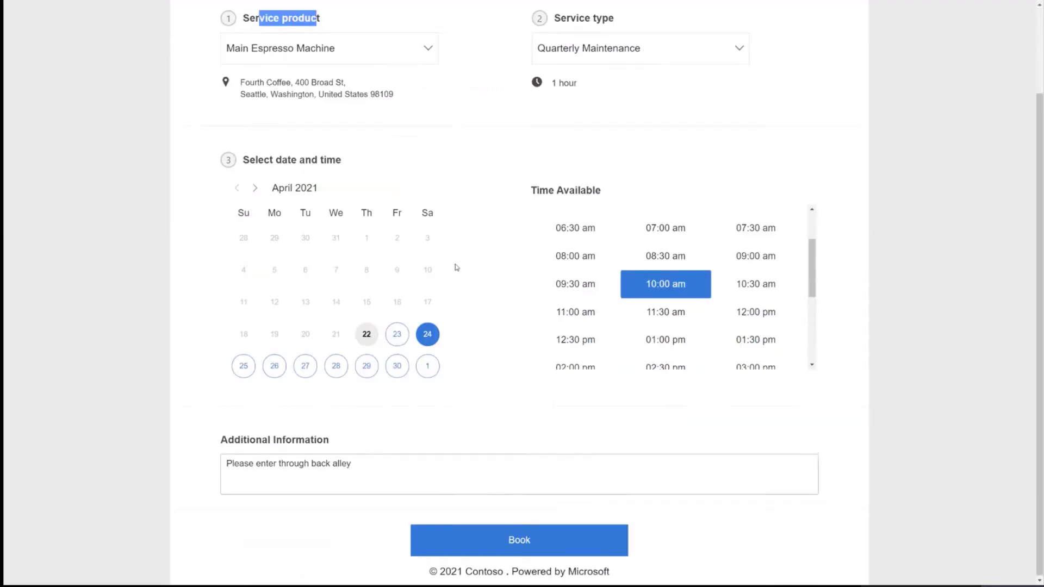
{"action": "left_click_drag", "start_coordinate": [330, 438], "coordinate": [216, 443]}
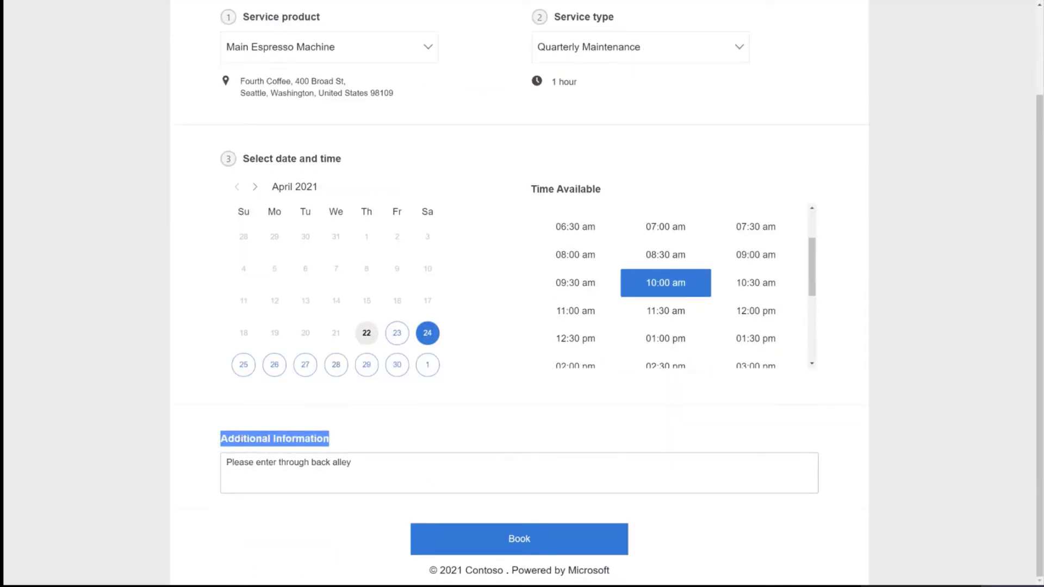
{"action": "left_click_drag", "start_coordinate": [227, 438], "coordinate": [325, 440]}
{"action": "left_click", "coordinate": [332, 441]}
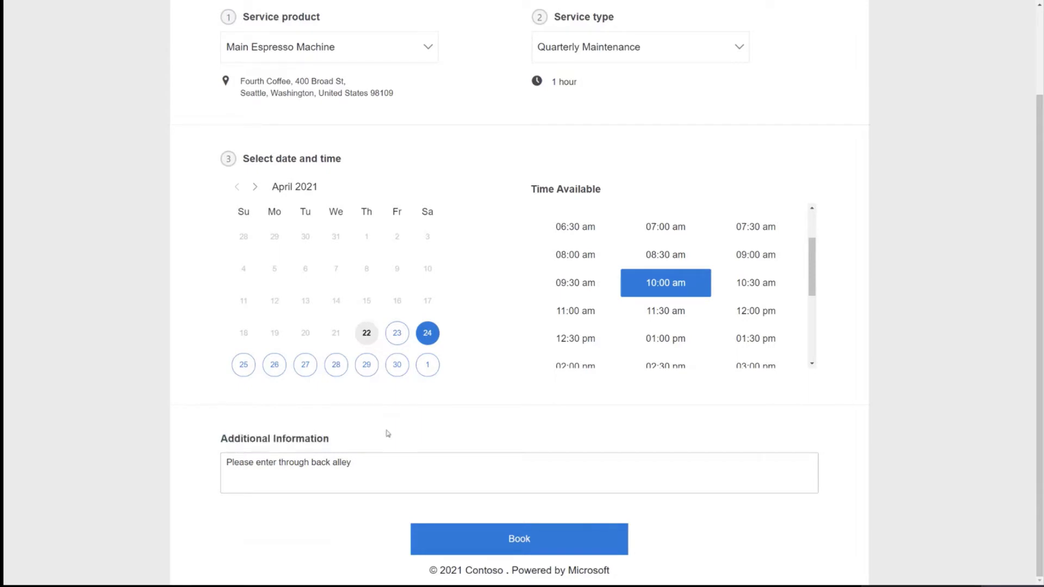
Step: Book the visit and check the confirmed April 24, 10:00 am time and service address
{"action": "left_click", "coordinate": [534, 539]}
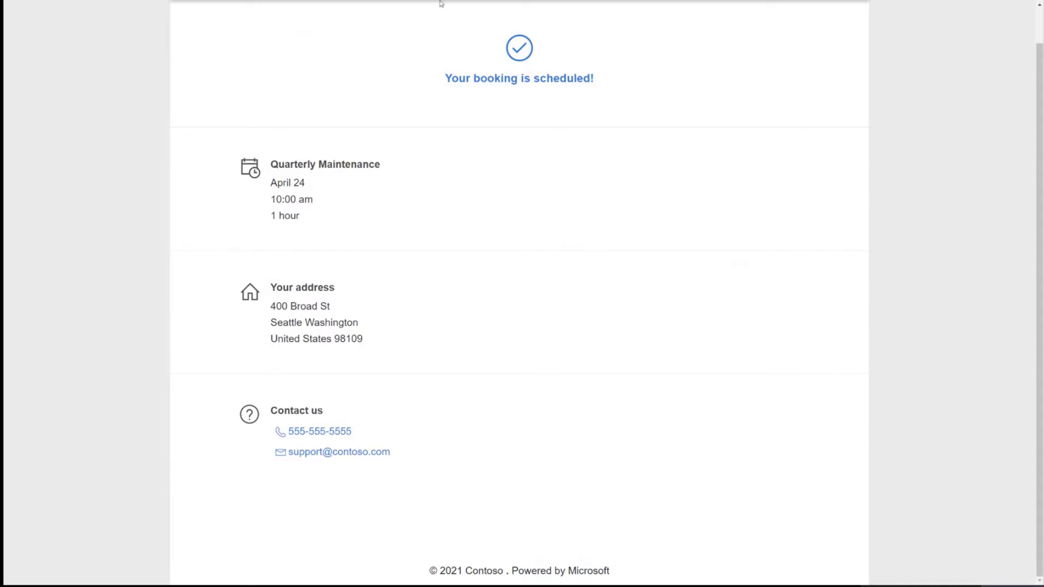
{"action": "mouse_move", "coordinate": [440, 3]}
{"action": "left_click_drag", "start_coordinate": [289, 183], "coordinate": [307, 217]}
{"action": "left_click", "coordinate": [337, 217]}
{"action": "left_click_drag", "start_coordinate": [383, 345], "coordinate": [261, 317]}
{"action": "left_click", "coordinate": [457, 326]}
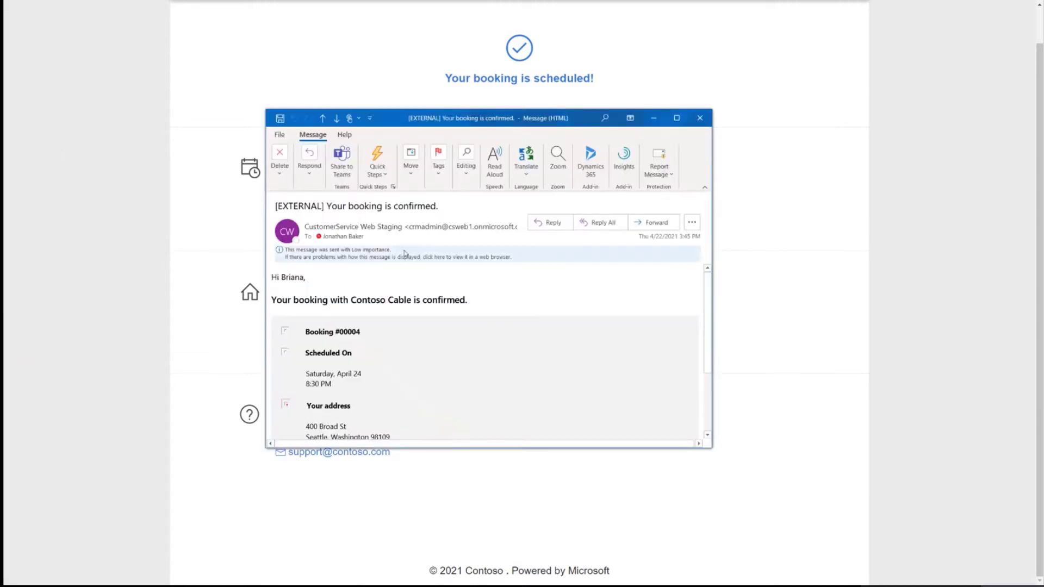
Step: Maximize the confirmation email and check its booking number line
{"action": "left_click", "coordinate": [676, 118]}
{"action": "triple_click", "coordinate": [81, 224]}
{"action": "left_click", "coordinate": [82, 245]}
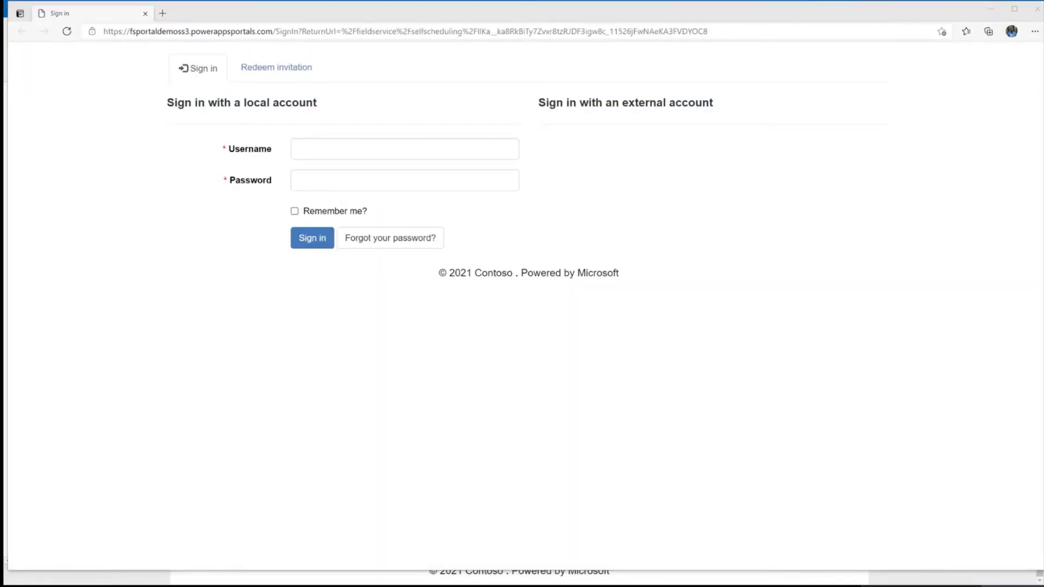
Step: Sign in to the self-scheduling portal with the demo username
{"action": "left_click", "coordinate": [362, 148]}
{"action": "type", "text": "SchedulingDemo"}
{"action": "left_click", "coordinate": [312, 237]}
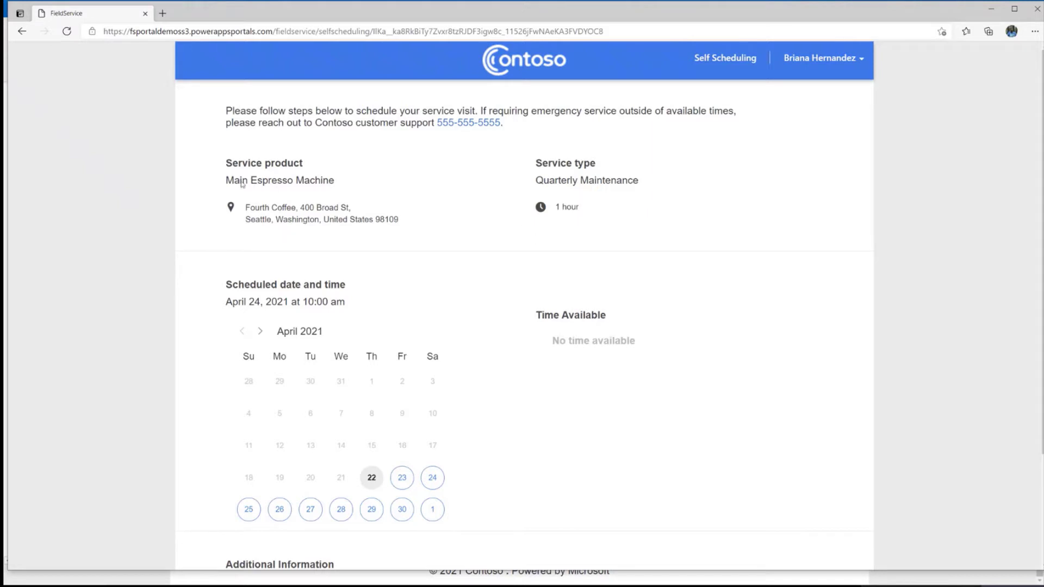
Step: Review the Main Espresso Machine Quarterly Maintenance booking and pick April 26 at 01:30 am
{"action": "left_click_drag", "start_coordinate": [226, 180], "coordinate": [339, 180]}
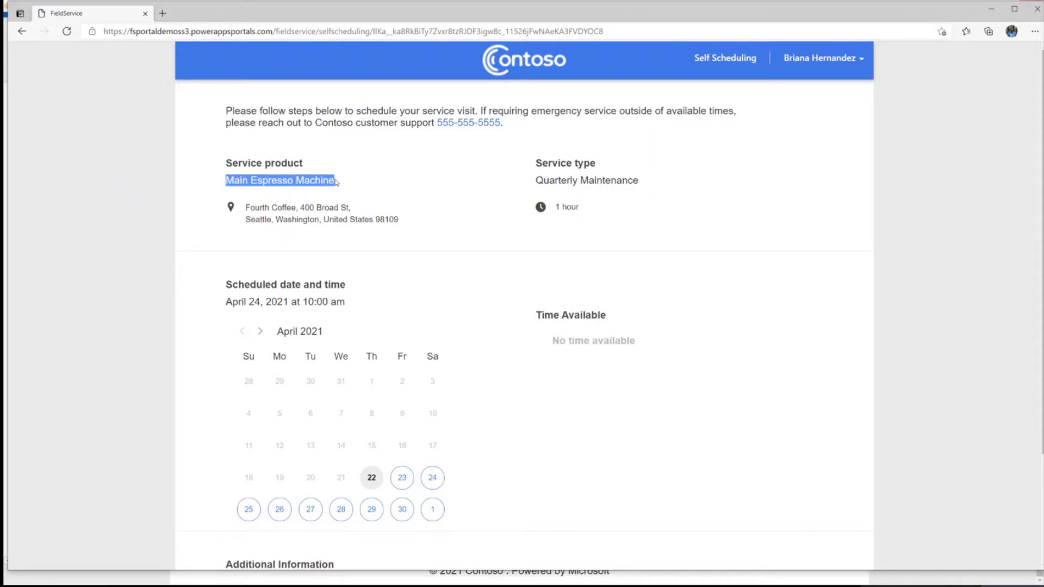
{"action": "left_click_drag", "start_coordinate": [535, 180], "coordinate": [670, 182]}
{"action": "left_click", "coordinate": [483, 194]}
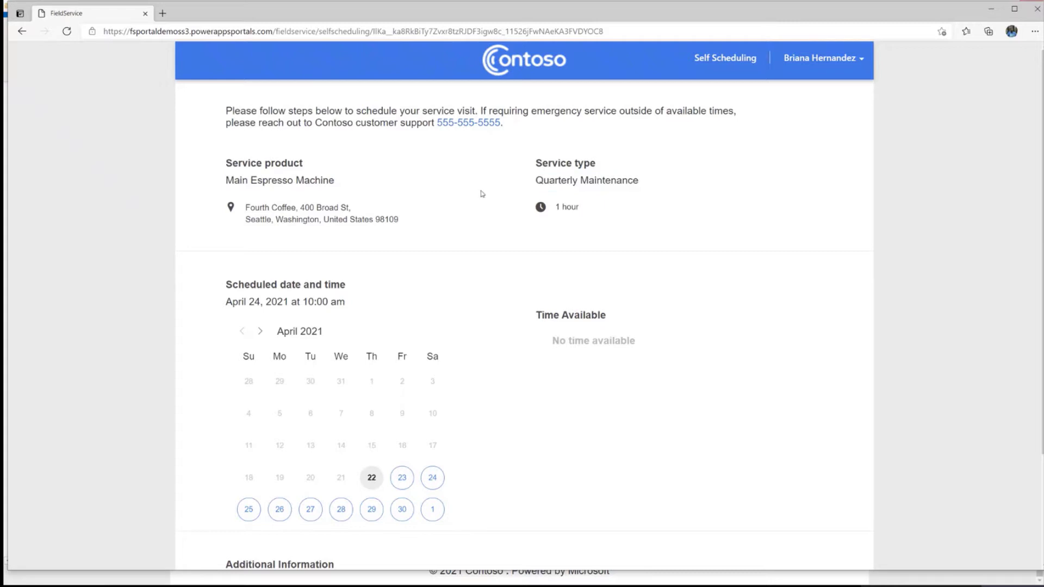
{"action": "scroll", "coordinate": [519, 297], "scroll_direction": "down", "scroll_amount": 2}
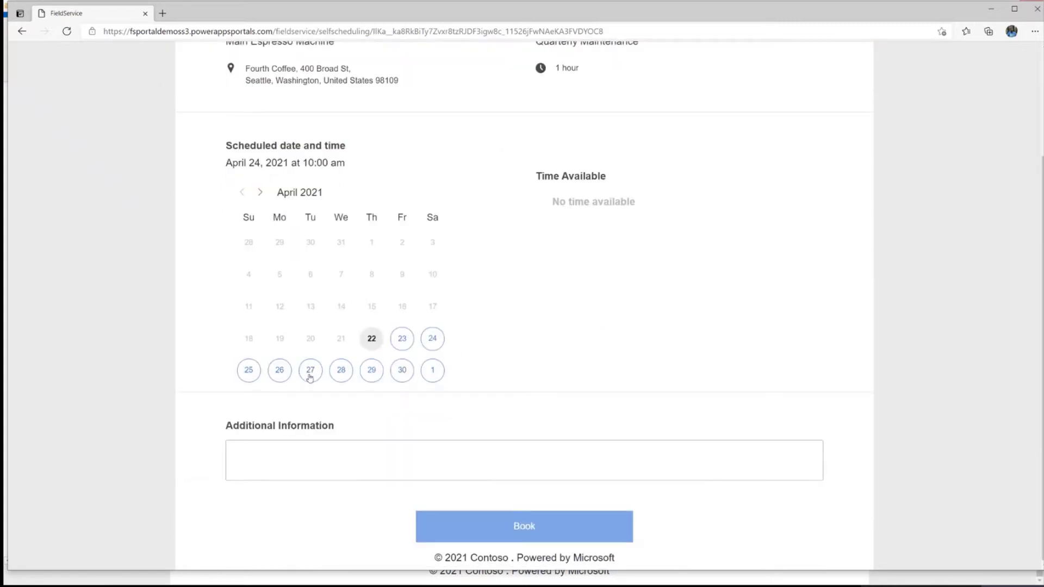
{"action": "left_click", "coordinate": [280, 373]}
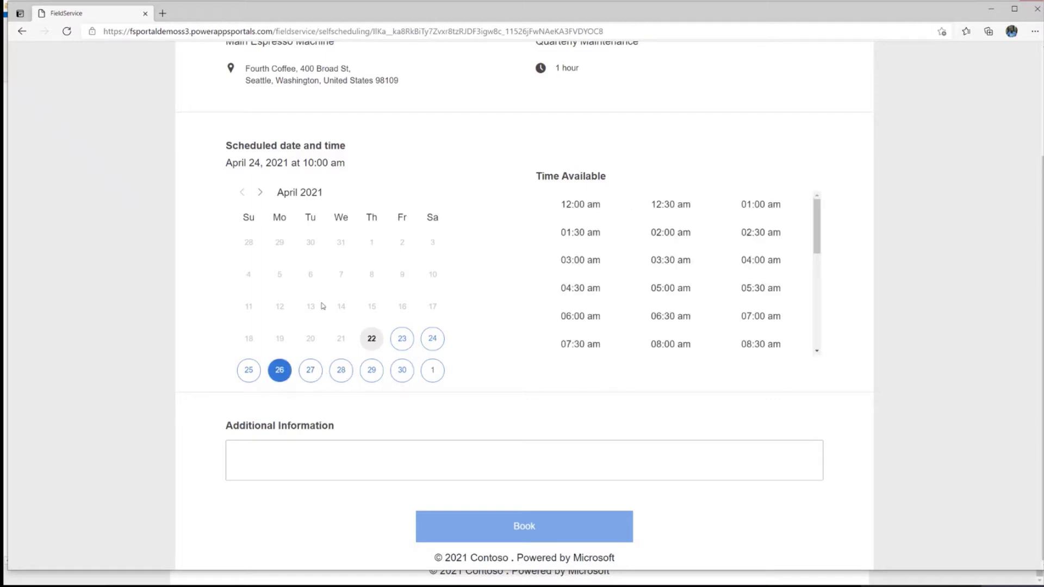
{"action": "left_click", "coordinate": [579, 233]}
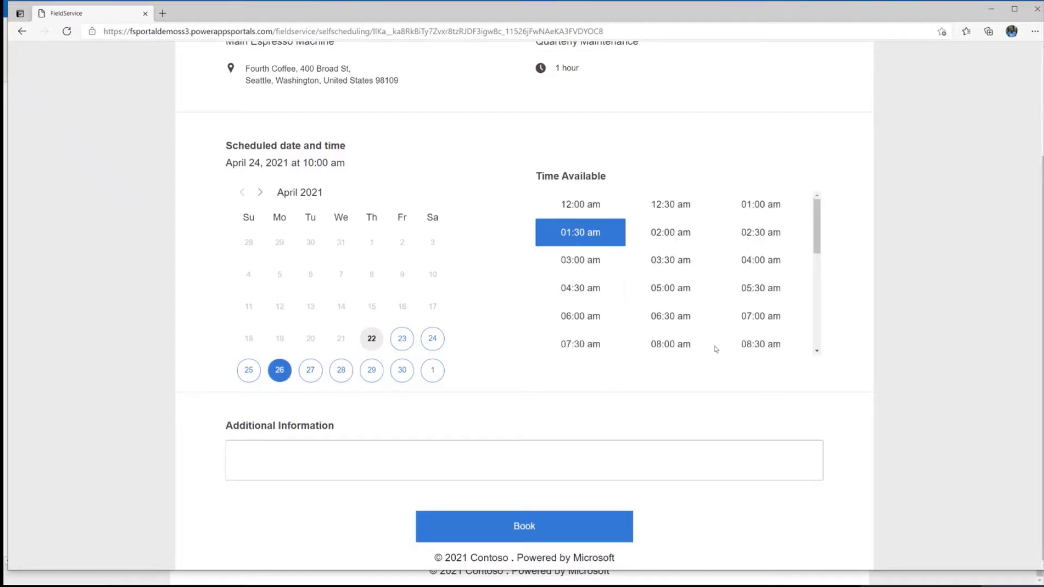
{"action": "left_click", "coordinate": [990, 10]}
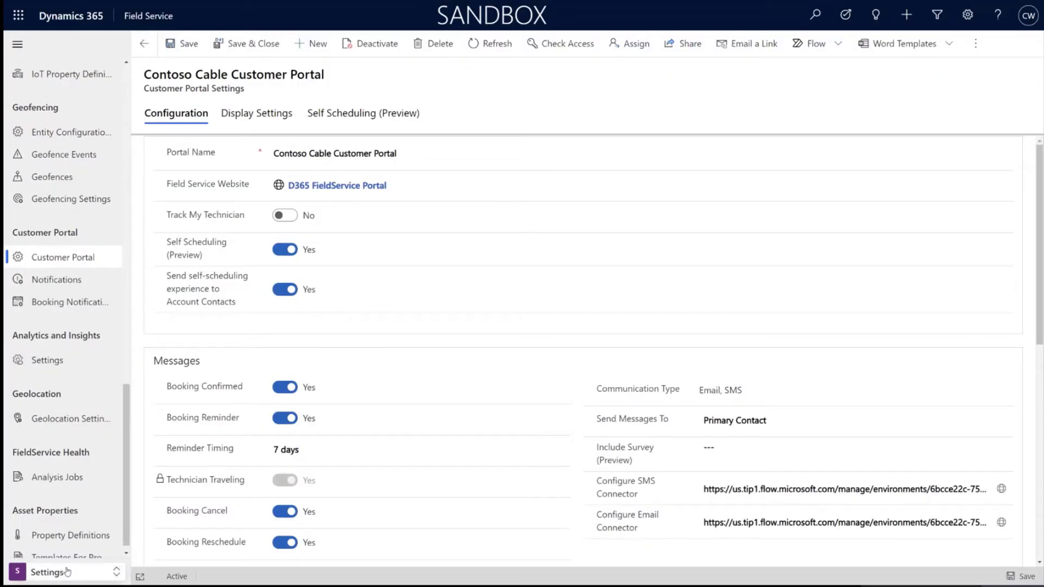
Step: Switch to the Service area, open the Schedule Board and the 10:00 AM Fourth Coffee booking
{"action": "left_click", "coordinate": [67, 570]}
{"action": "left_click", "coordinate": [45, 436]}
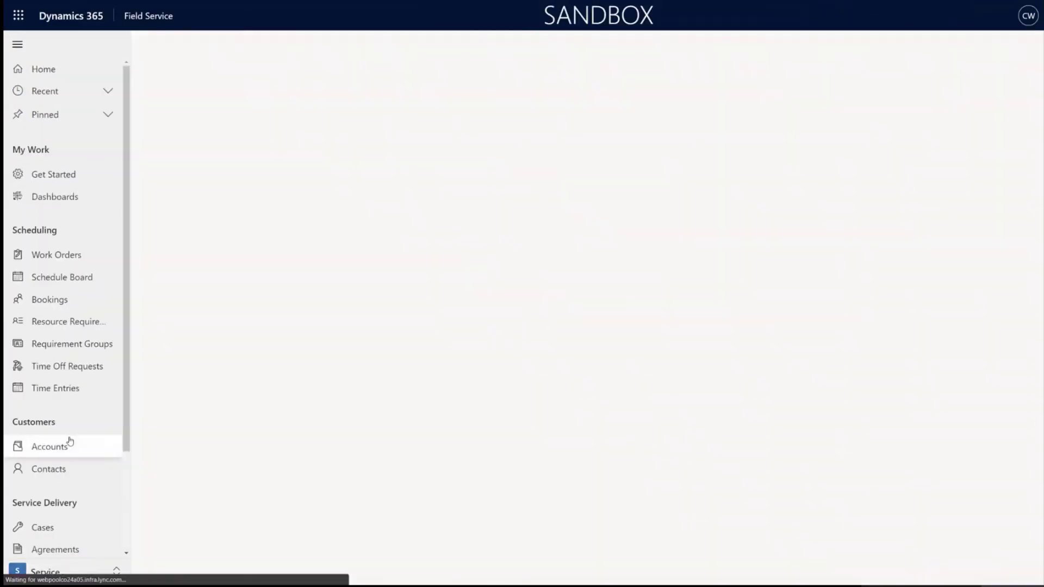
{"action": "left_click", "coordinate": [79, 276]}
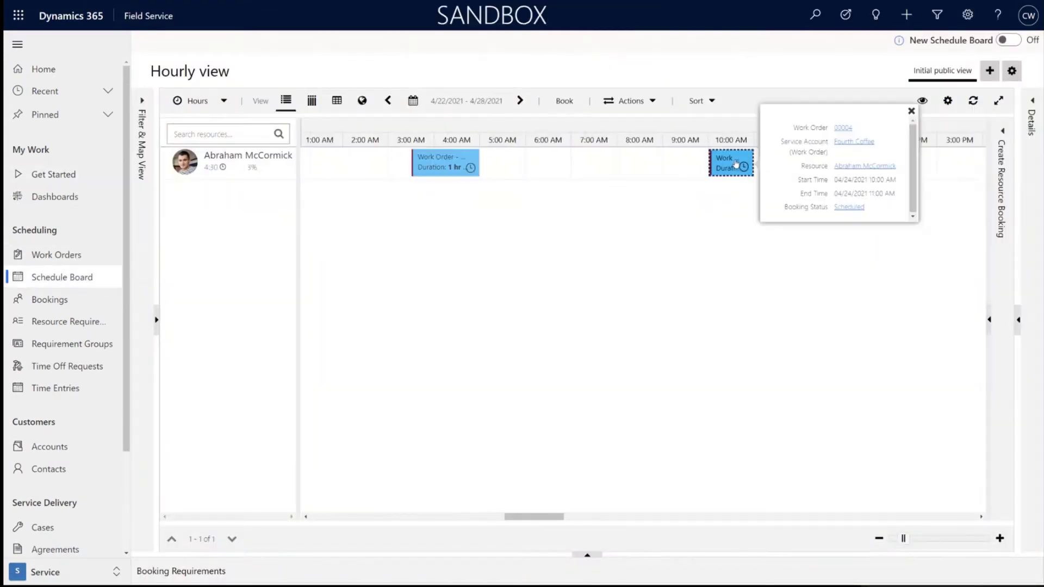
{"action": "double_click", "coordinate": [734, 161]}
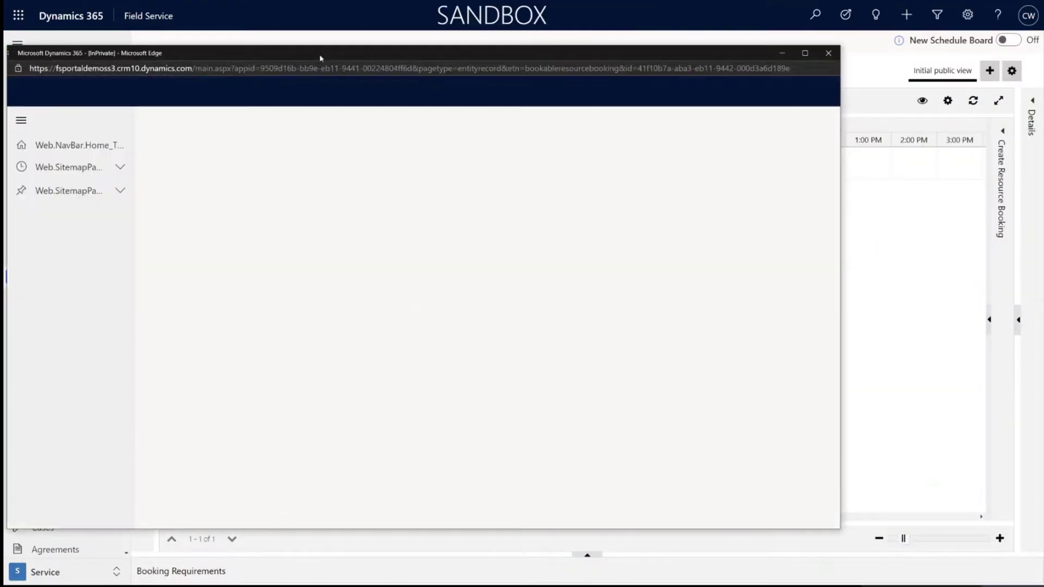
Step: Check the SS_00004_Quarterly Maintenance booking's timeline for the back-alley note
{"action": "left_click_drag", "start_coordinate": [330, 53], "coordinate": [426, 53]}
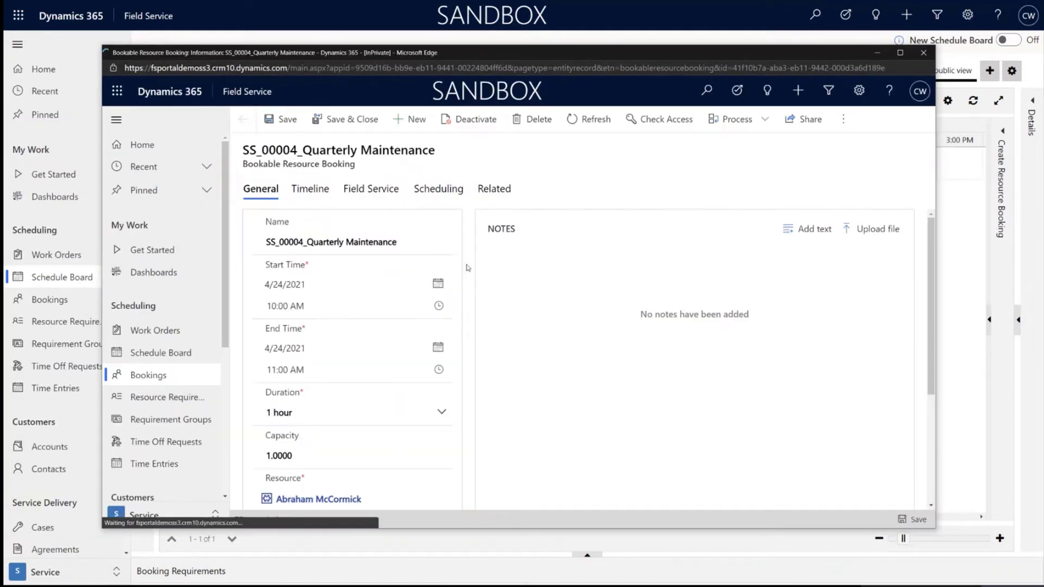
{"action": "scroll", "coordinate": [380, 337], "scroll_direction": "down", "scroll_amount": 1}
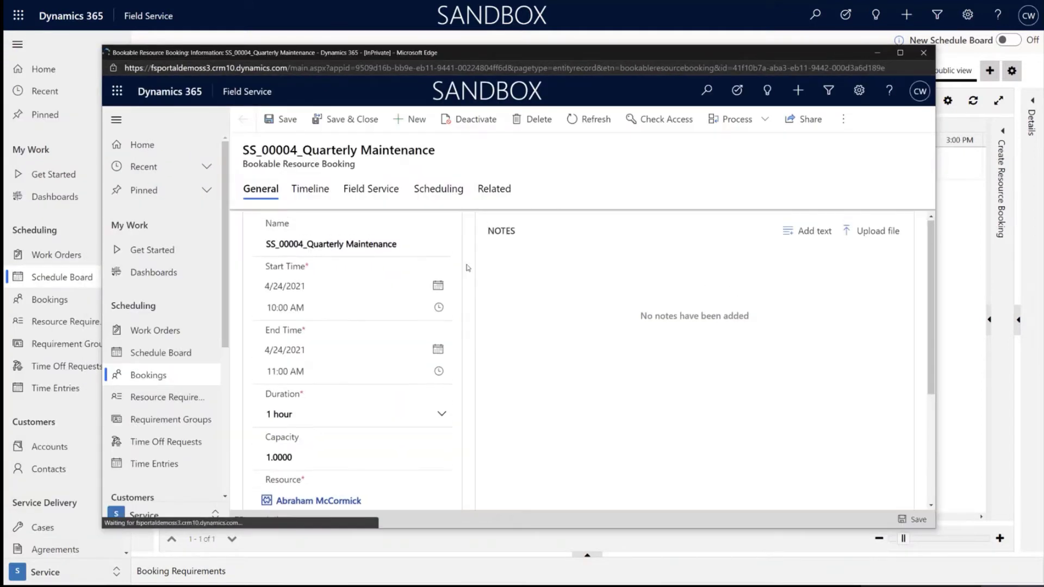
{"action": "left_click", "coordinate": [310, 190]}
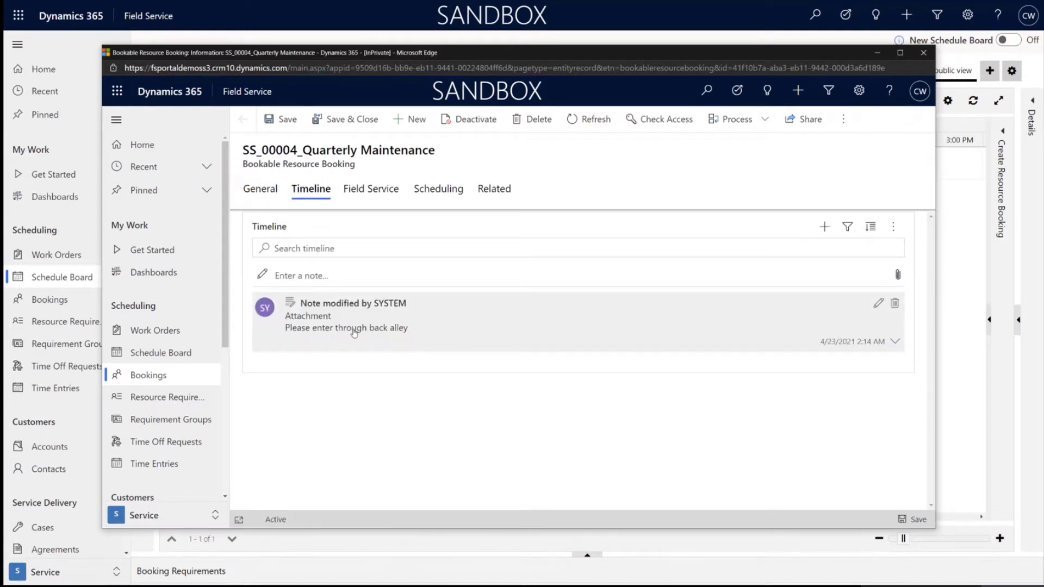
{"action": "left_click", "coordinate": [261, 194]}
Step: Open resource requirement 00004 from the booking, then go back to the booking record
{"action": "scroll", "coordinate": [491, 331], "scroll_direction": "down", "scroll_amount": 3}
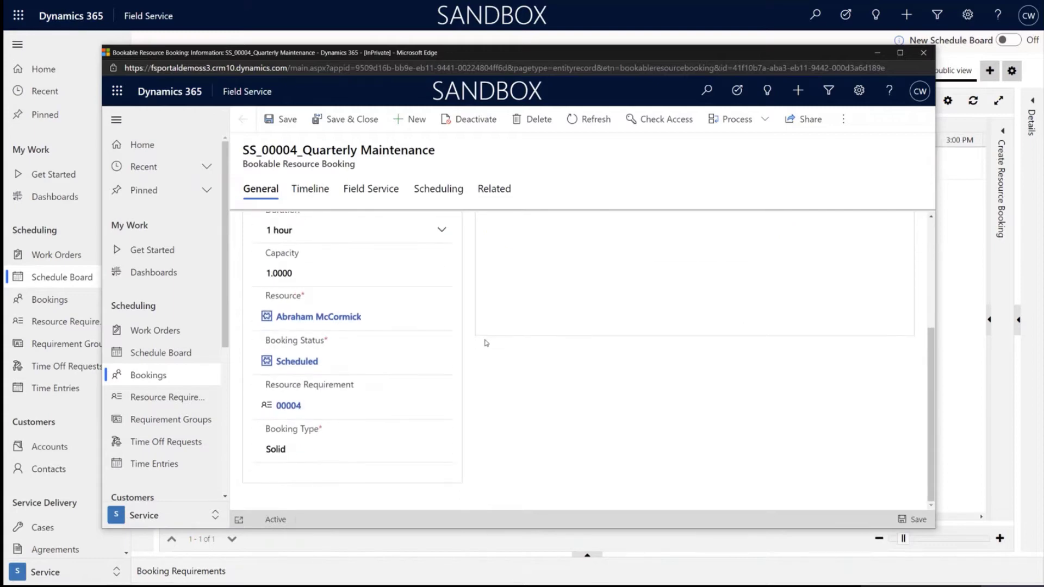
{"action": "scroll", "coordinate": [481, 370], "scroll_direction": "up", "scroll_amount": 3}
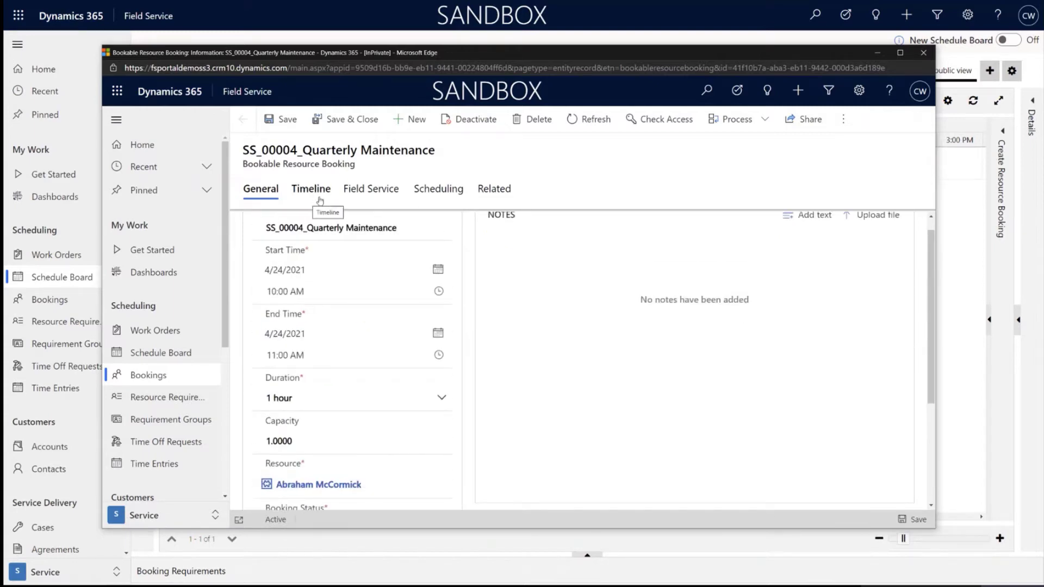
{"action": "scroll", "coordinate": [394, 333], "scroll_direction": "up", "scroll_amount": 1}
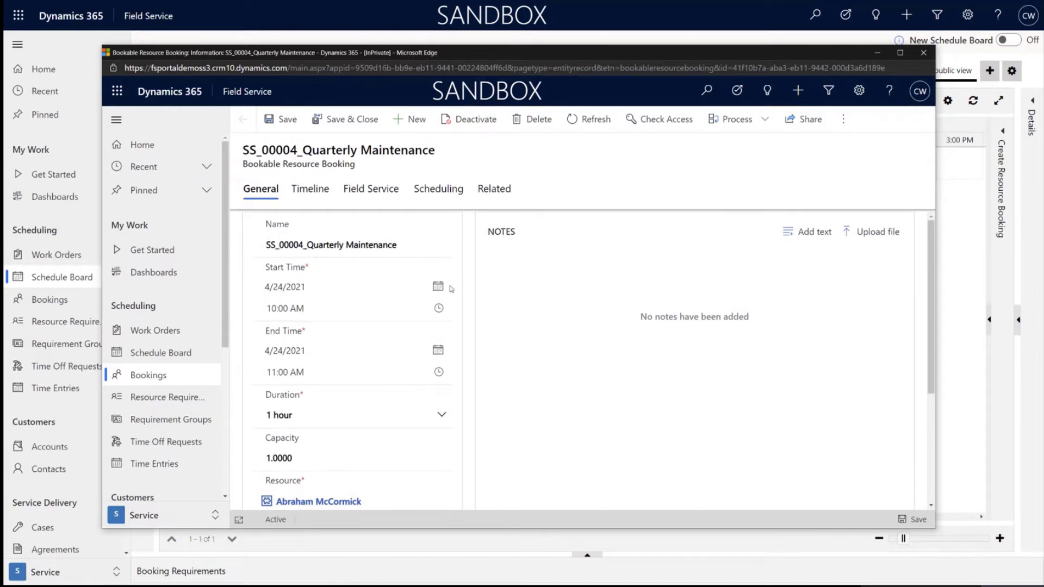
{"action": "scroll", "coordinate": [439, 332], "scroll_direction": "down", "scroll_amount": 2}
{"action": "scroll", "coordinate": [439, 332], "scroll_direction": "down", "scroll_amount": 1}
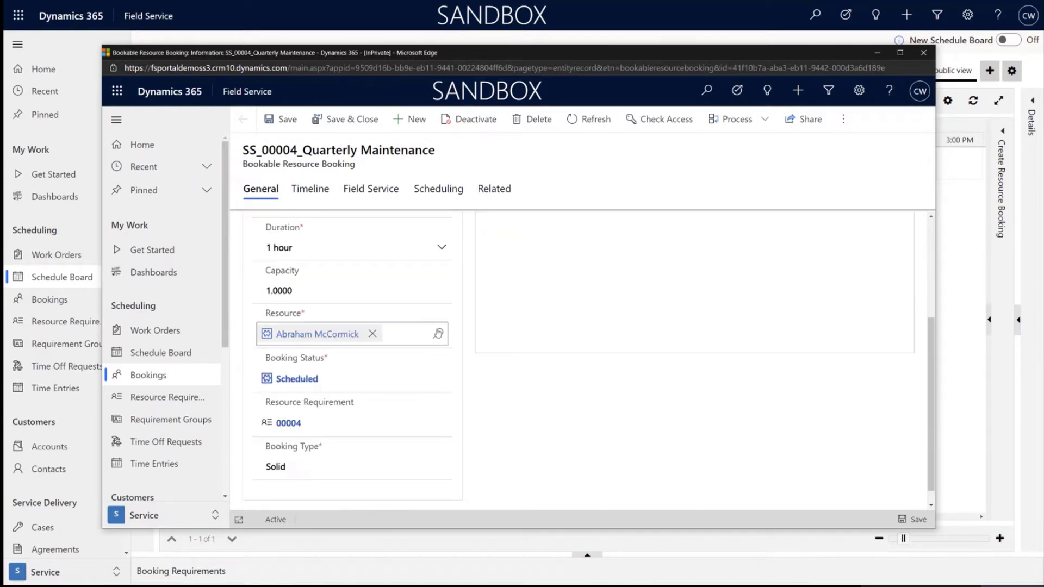
{"action": "left_click", "coordinate": [287, 424]}
{"action": "key", "text": "alt+Left"}
{"action": "scroll", "coordinate": [494, 302], "scroll_direction": "down", "scroll_amount": 3}
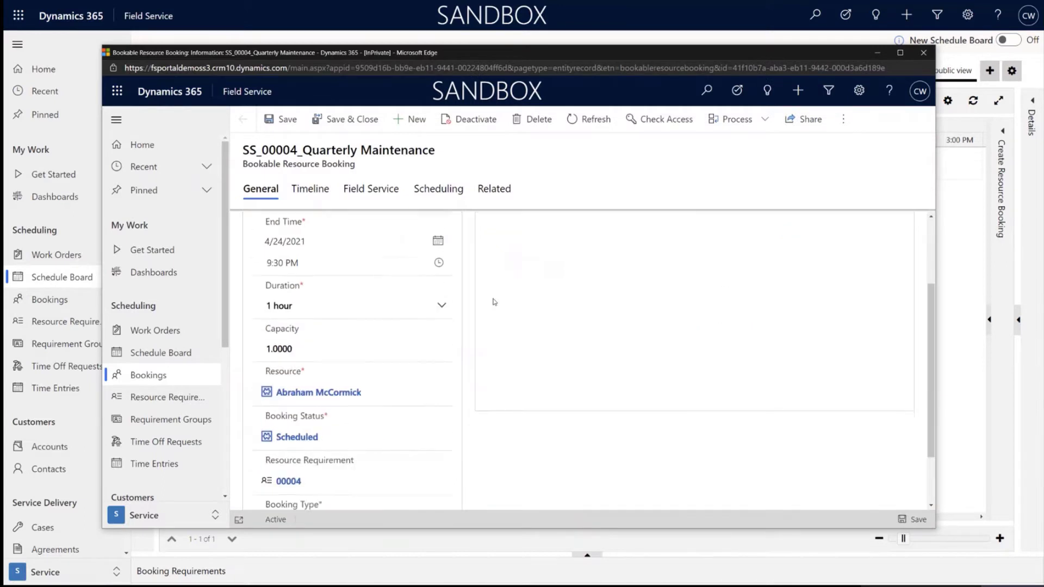
{"action": "scroll", "coordinate": [492, 302], "scroll_direction": "up", "scroll_amount": 3}
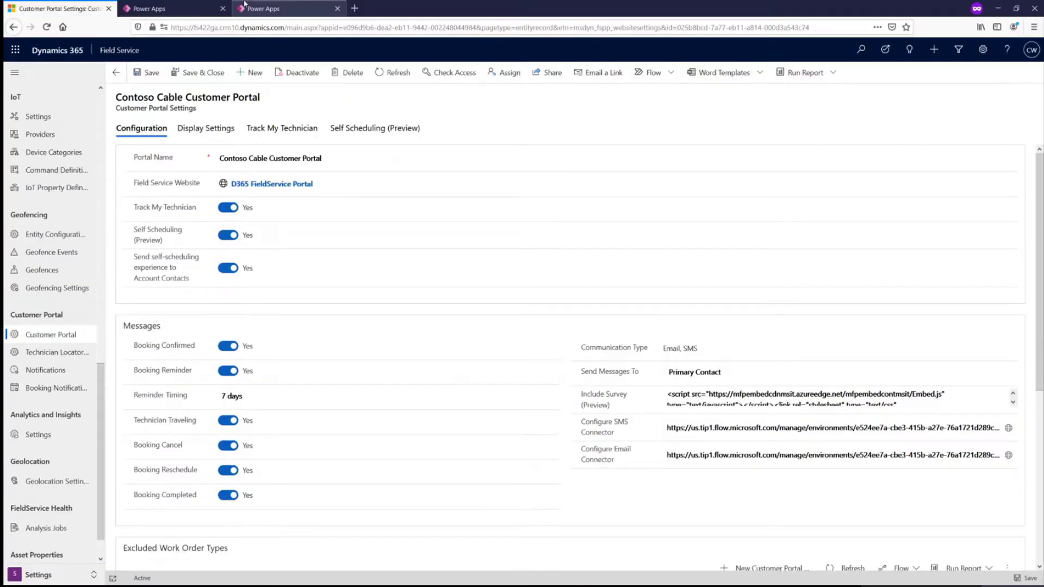
Step: Go to the Power Apps Create page and scroll to the Field Service Portal template
{"action": "left_click", "coordinate": [244, 5]}
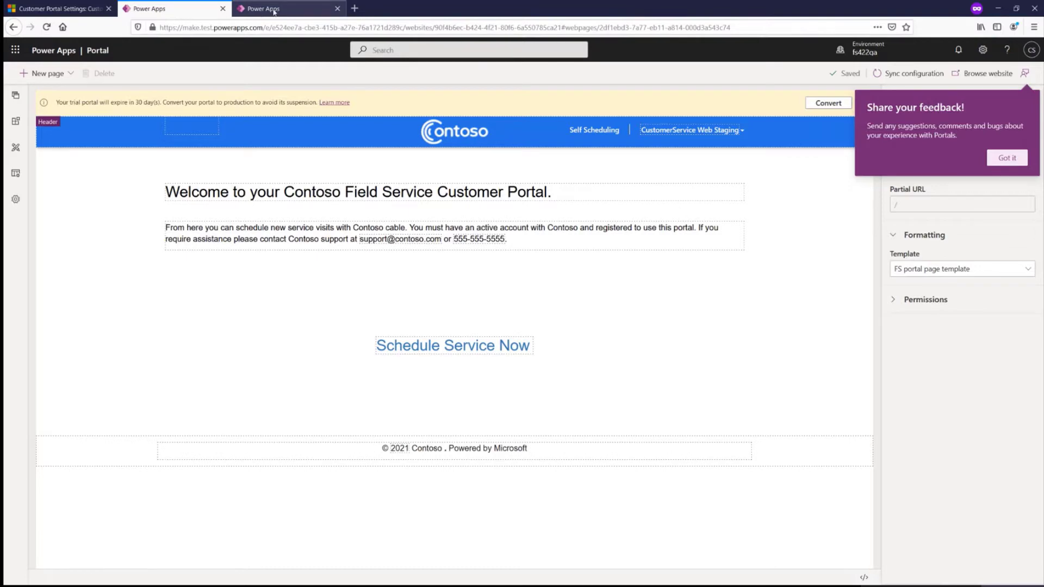
{"action": "left_click", "coordinate": [274, 11]}
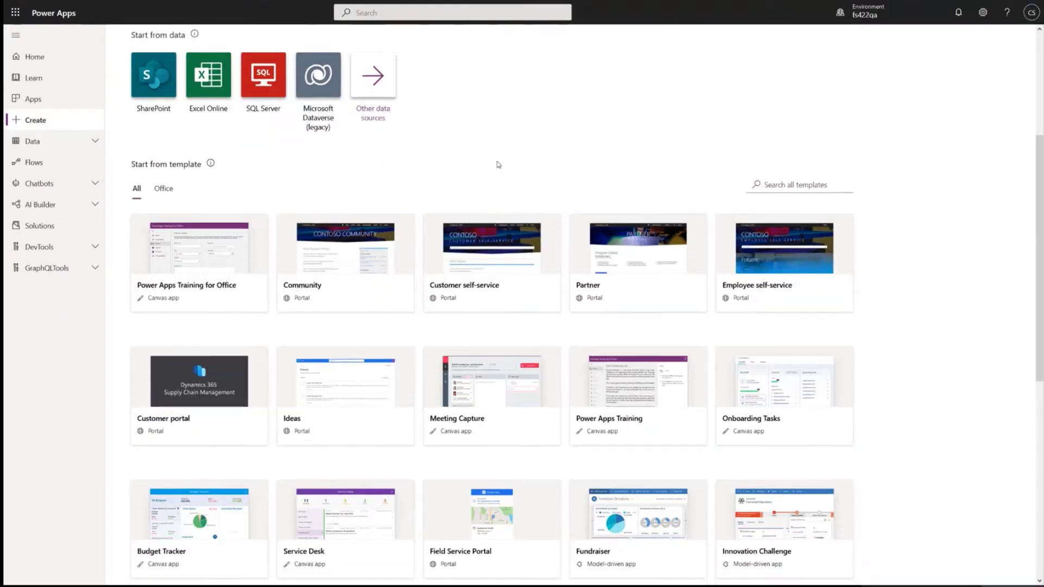
{"action": "scroll", "coordinate": [497, 166], "scroll_direction": "down", "scroll_amount": 3}
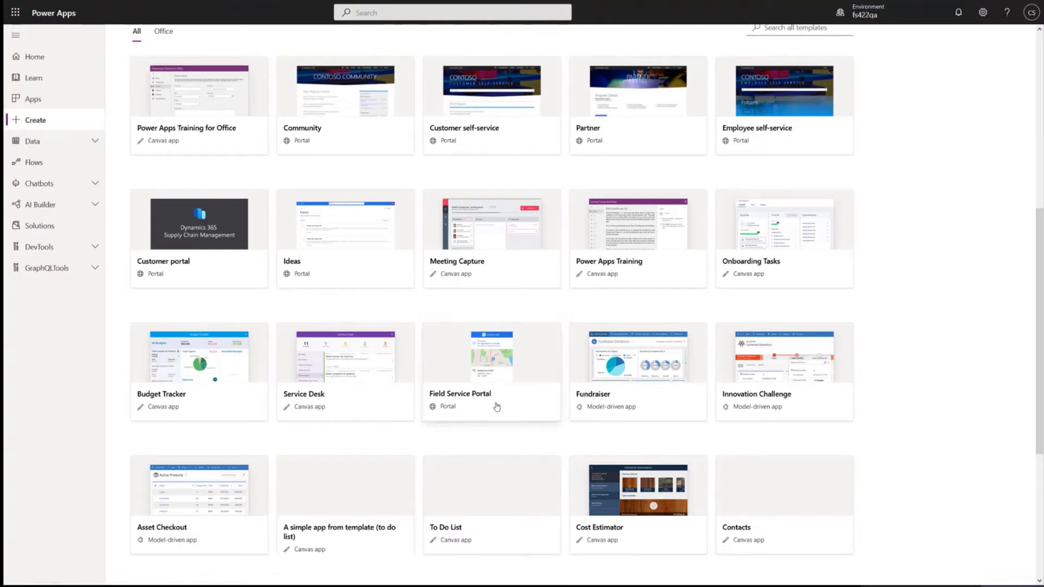
{"action": "left_click", "coordinate": [508, 416]}
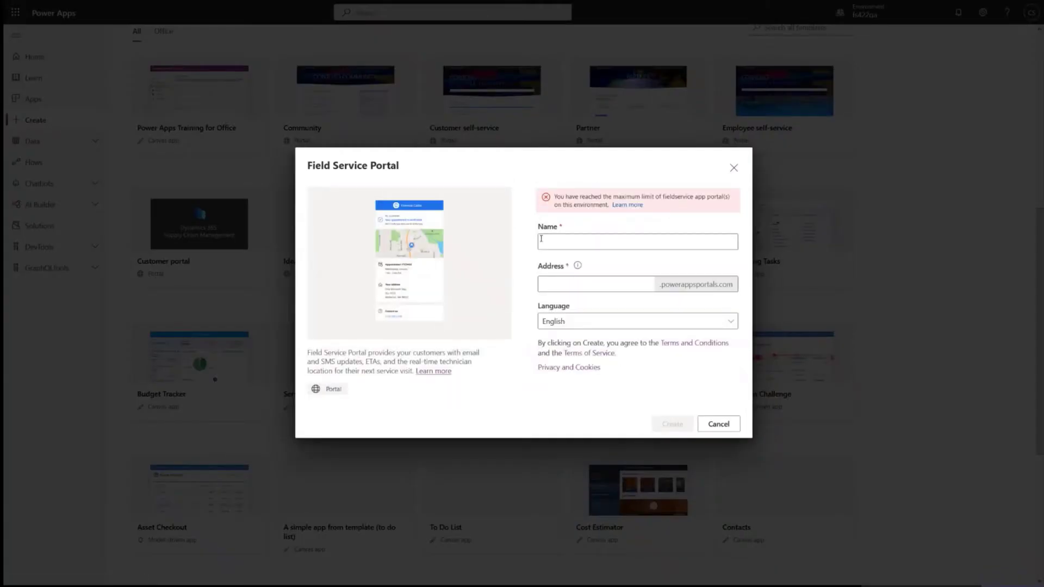
{"action": "left_click", "coordinate": [587, 284]}
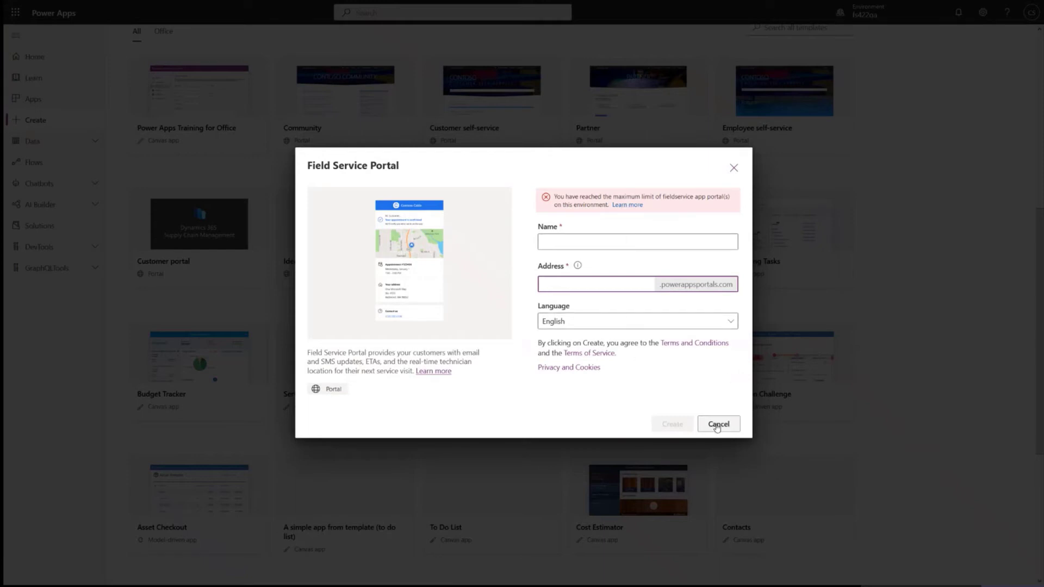
{"action": "left_click_drag", "start_coordinate": [655, 207], "coordinate": [552, 200]}
{"action": "left_click", "coordinate": [661, 214]}
{"action": "left_click_drag", "start_coordinate": [660, 213], "coordinate": [546, 194]}
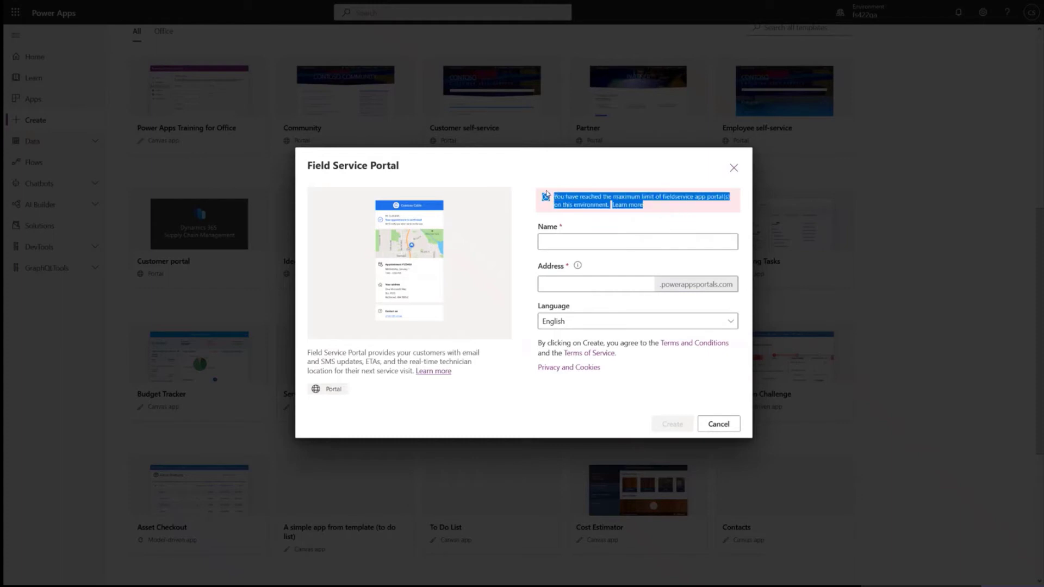
{"action": "left_click", "coordinate": [675, 205]}
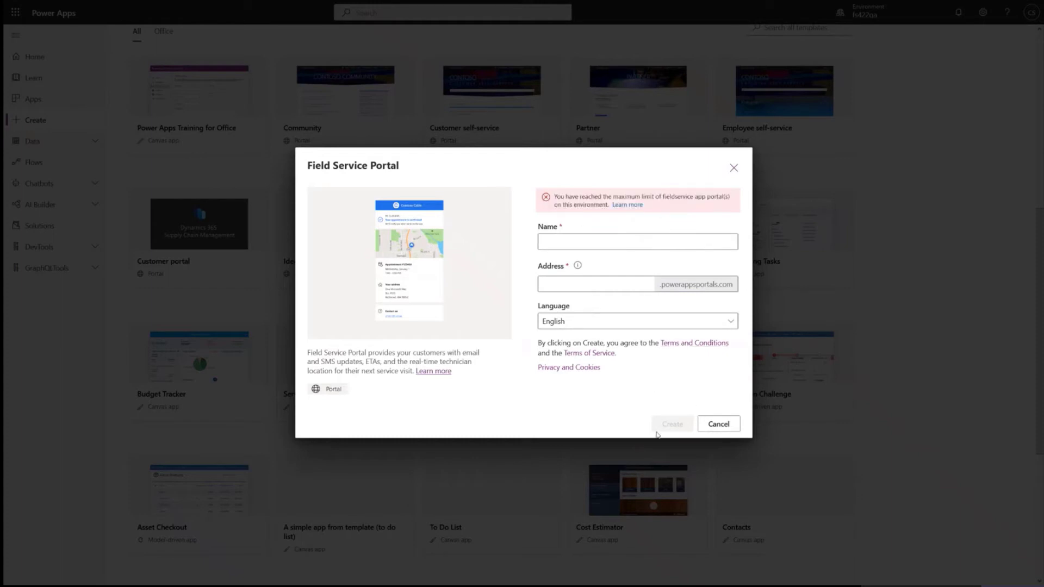
{"action": "left_click", "coordinate": [718, 425]}
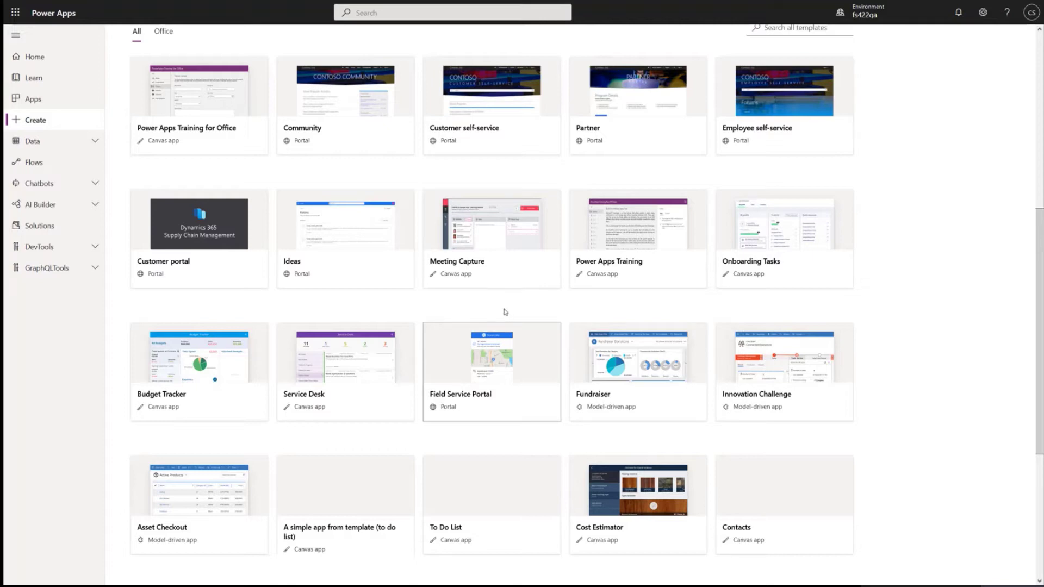
Step: View the fs422gaportal portal's identity providers in its Settings, then return to Apps
{"action": "scroll", "coordinate": [491, 297], "scroll_direction": "up", "scroll_amount": 2}
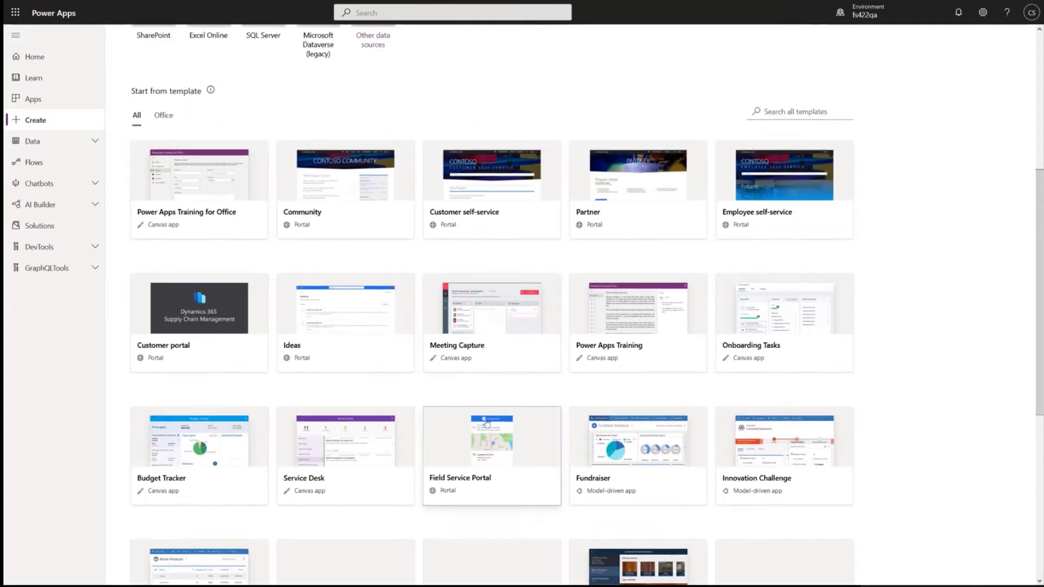
{"action": "left_click", "coordinate": [59, 105]}
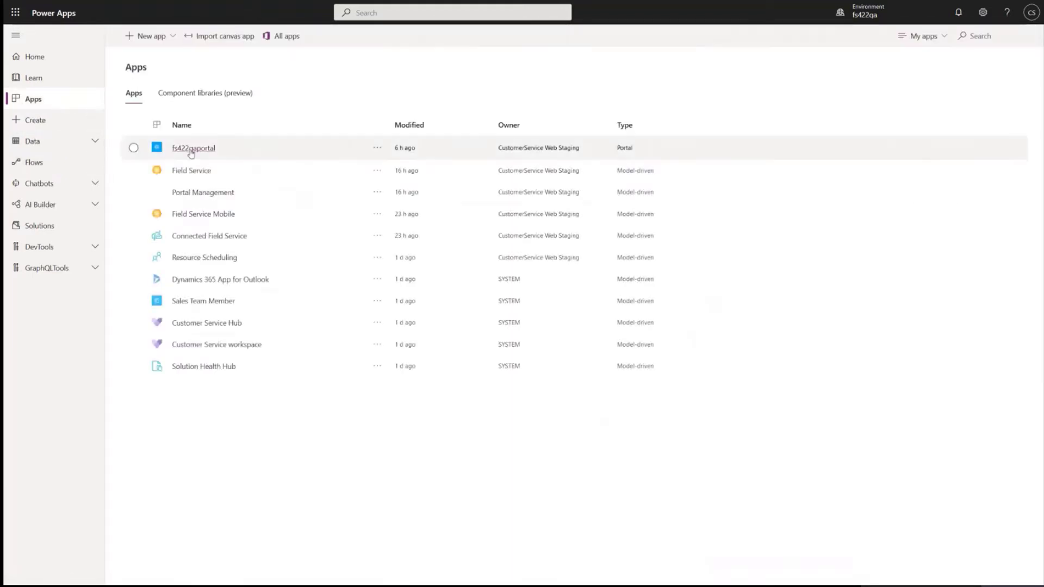
{"action": "left_click", "coordinate": [378, 148]}
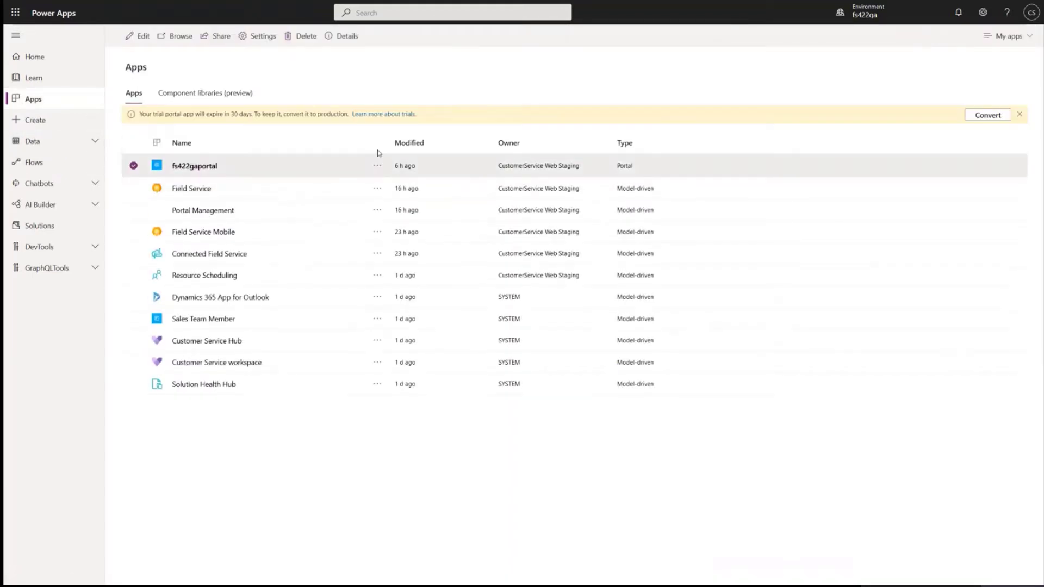
{"action": "left_click", "coordinate": [376, 166]}
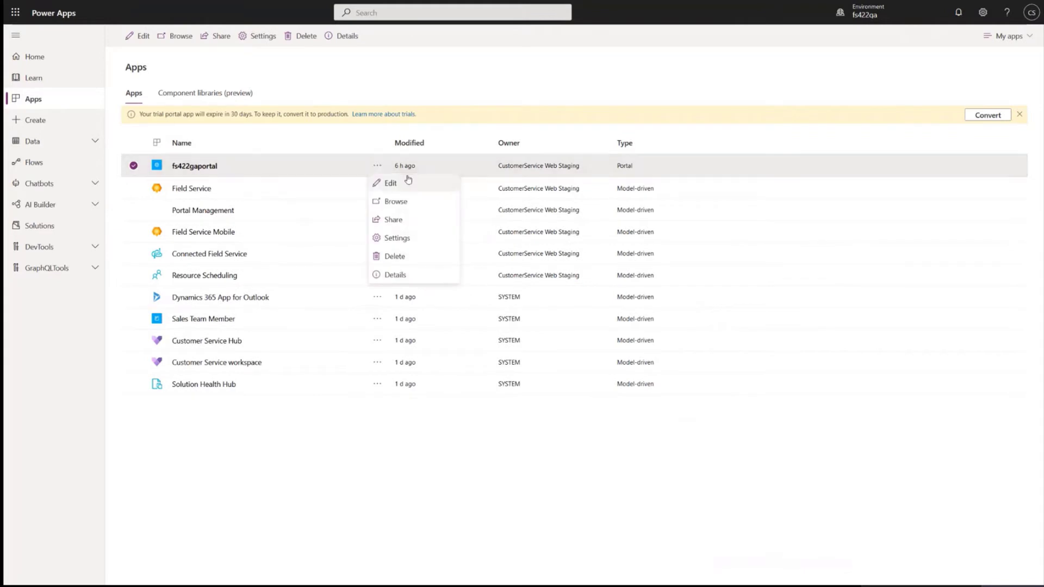
{"action": "left_click", "coordinate": [402, 238]}
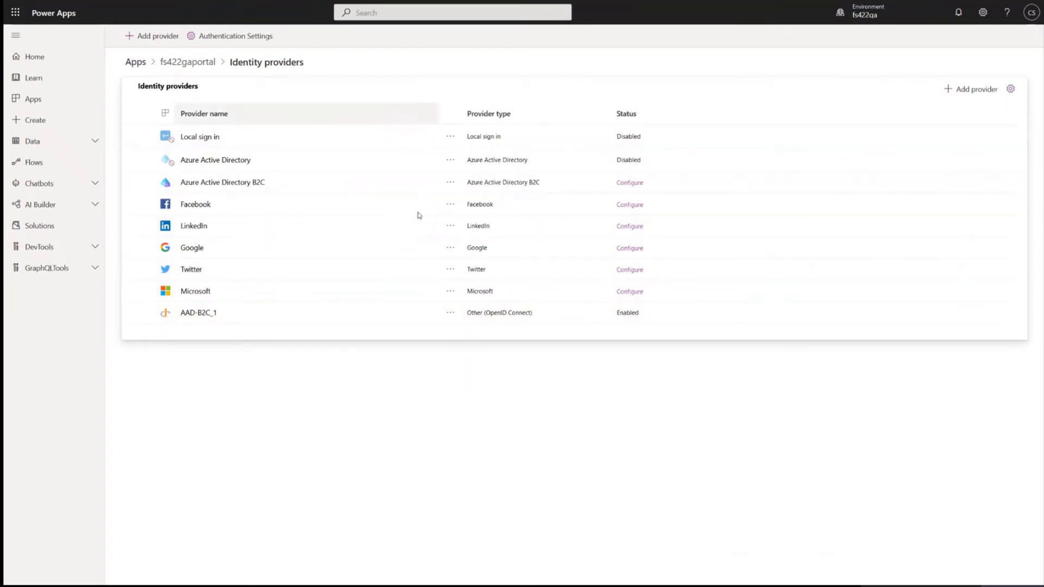
{"action": "left_click", "coordinate": [135, 62]}
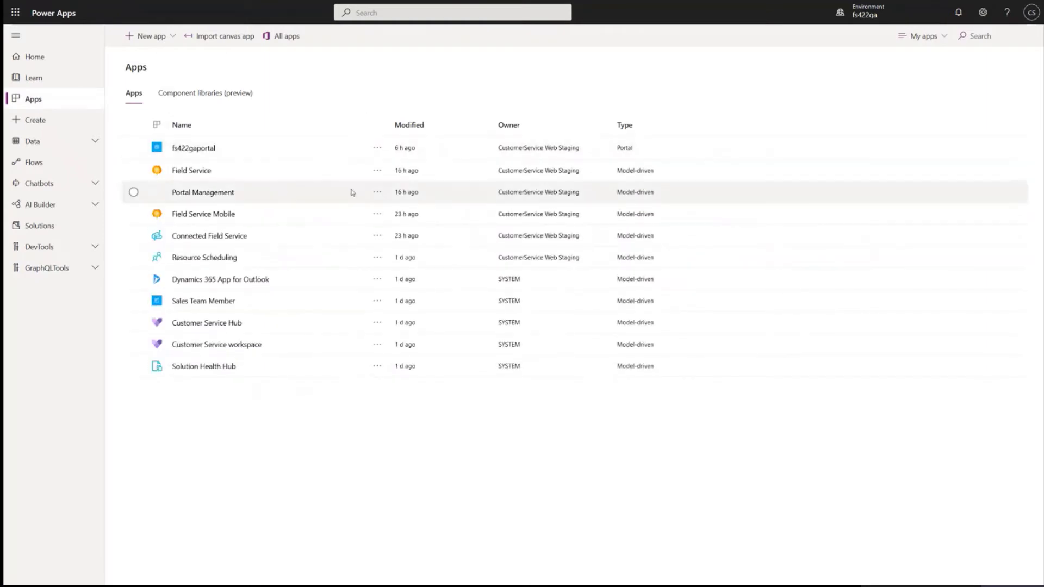
Step: Open the fs422gaportal portal for editing in Power Apps portals Studio
{"action": "left_click", "coordinate": [373, 148]}
{"action": "left_click", "coordinate": [376, 166]}
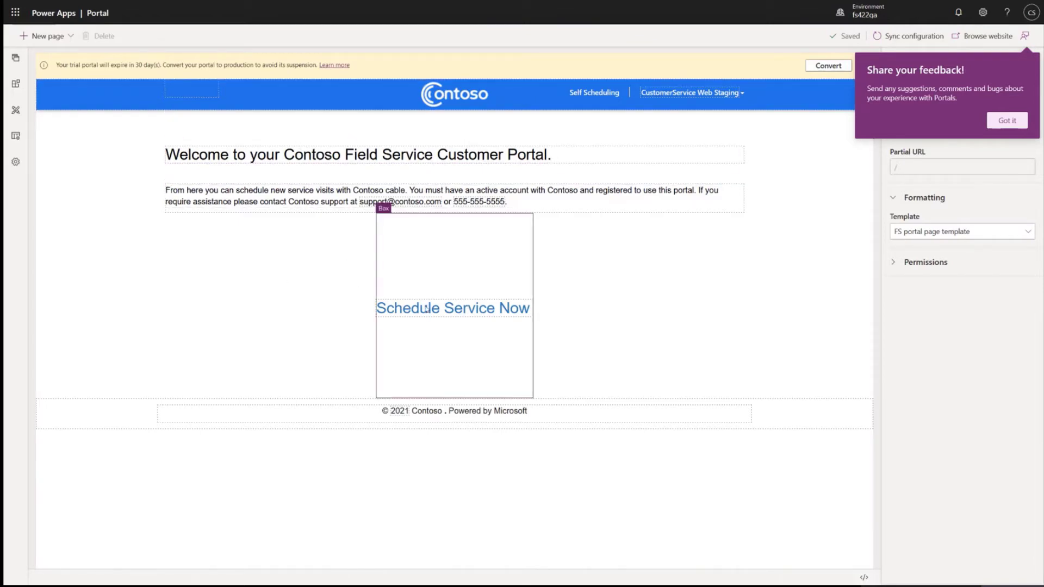
{"action": "left_click", "coordinate": [252, 200]}
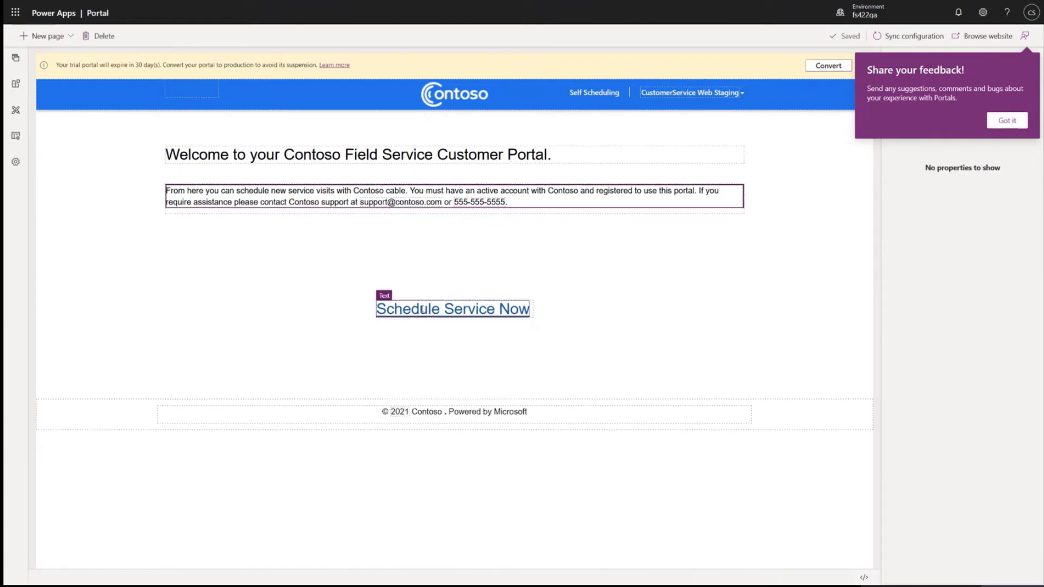
Step: Bring up the Self Scheduling page under FieldService in the Pages panel
{"action": "left_click", "coordinate": [16, 59]}
{"action": "left_click", "coordinate": [56, 96]}
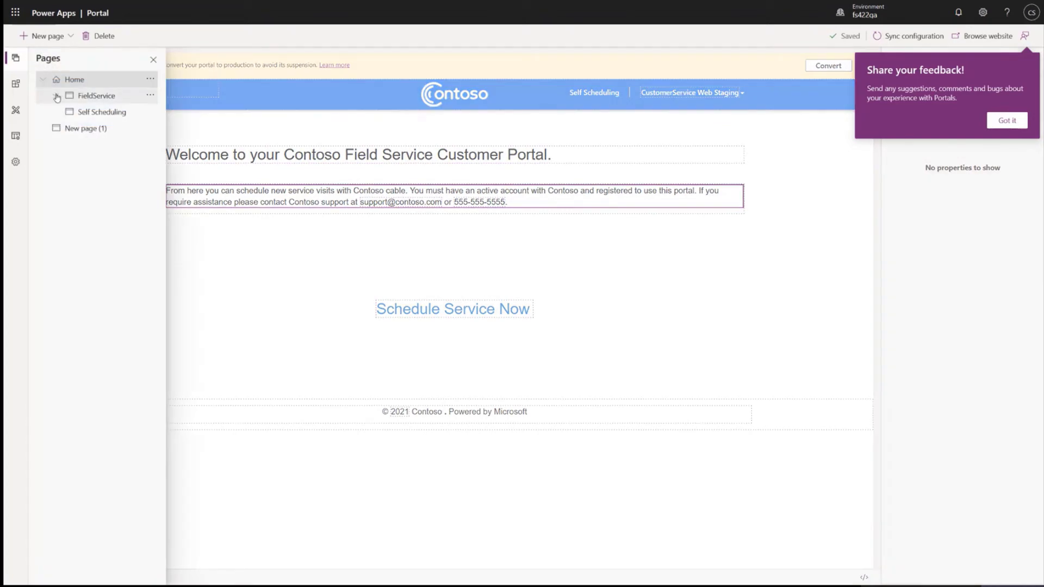
{"action": "left_click", "coordinate": [104, 113]}
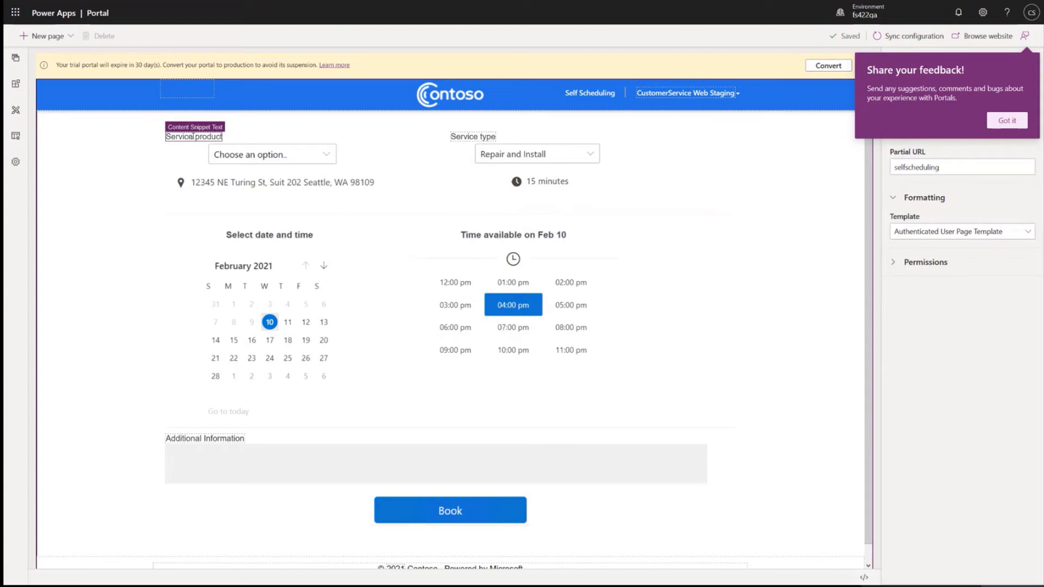
{"action": "left_click_drag", "start_coordinate": [178, 136], "coordinate": [221, 137]}
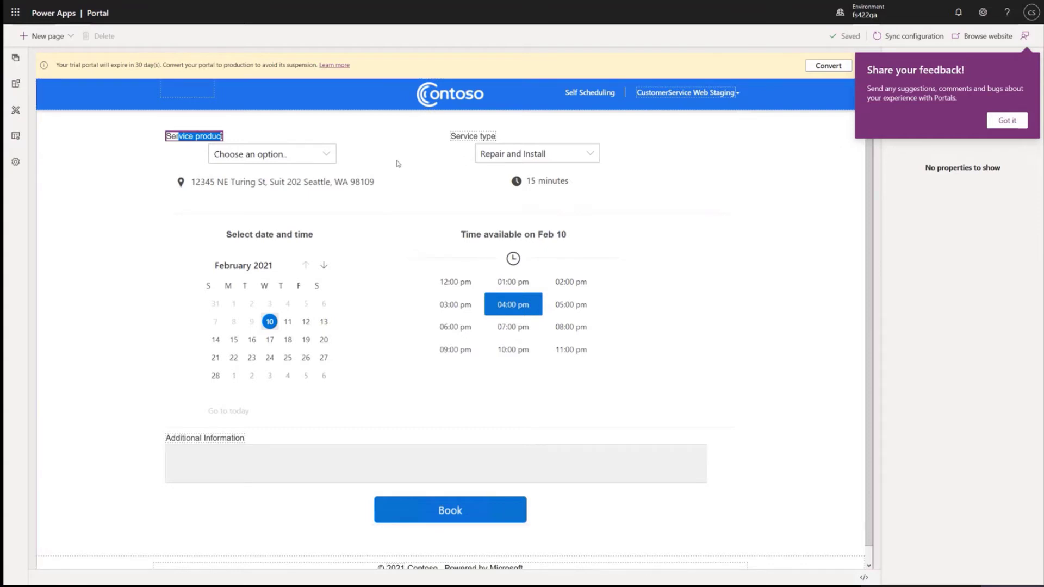
{"action": "scroll", "coordinate": [416, 183], "scroll_direction": "down", "scroll_amount": 1}
{"action": "scroll", "coordinate": [415, 183], "scroll_direction": "up", "scroll_amount": 1}
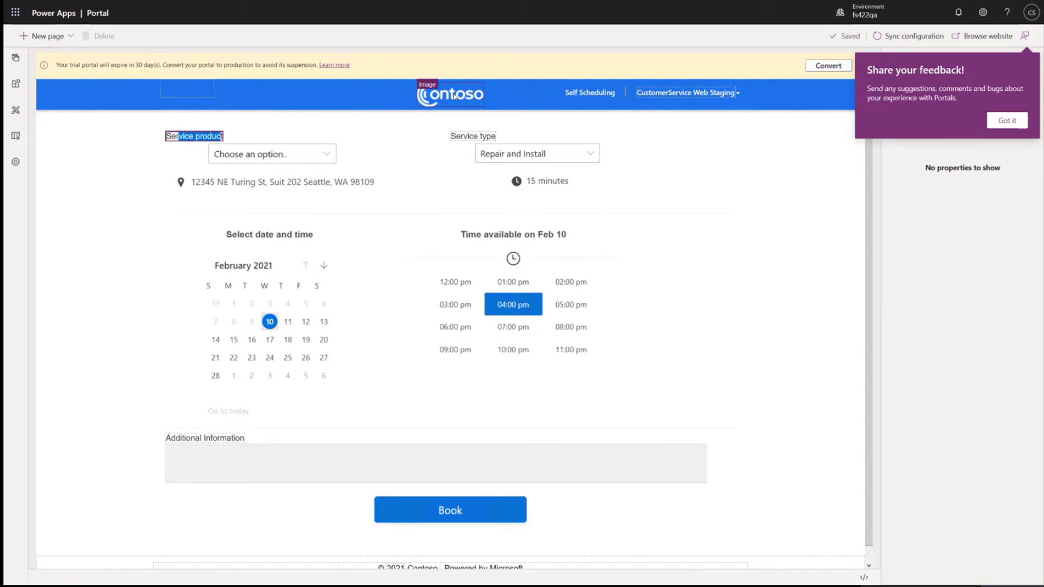
{"action": "scroll", "coordinate": [528, 109], "scroll_direction": "down", "scroll_amount": 1}
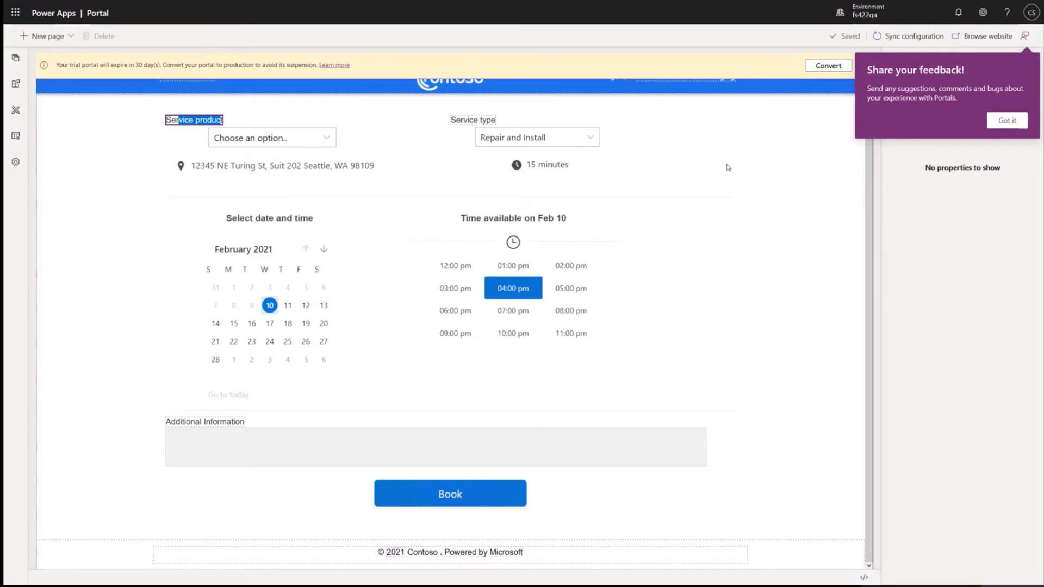
{"action": "scroll", "coordinate": [727, 168], "scroll_direction": "up", "scroll_amount": 1}
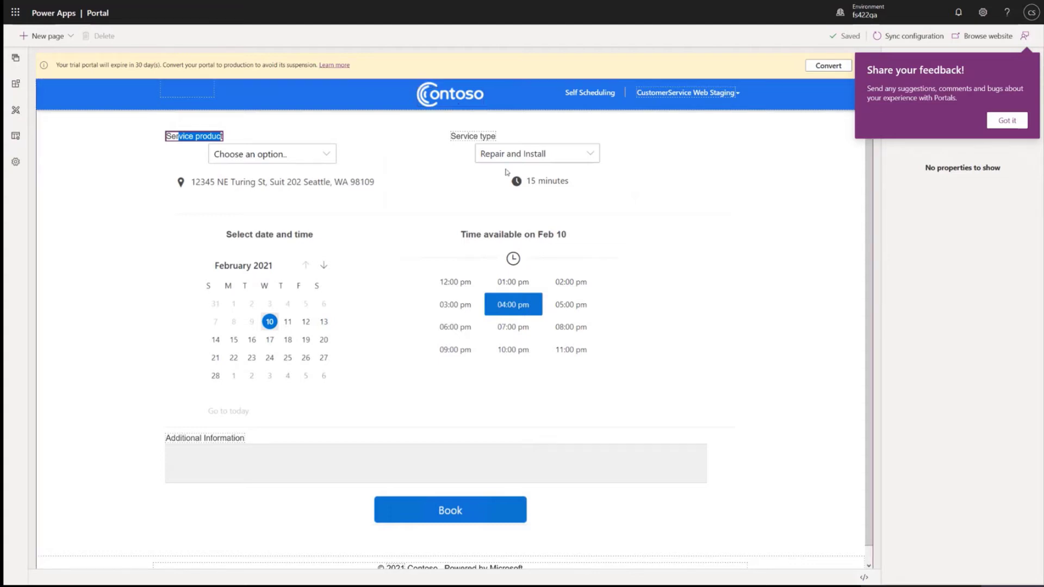
{"action": "left_click", "coordinate": [740, 170]}
{"action": "mouse_move", "coordinate": [280, 16]}
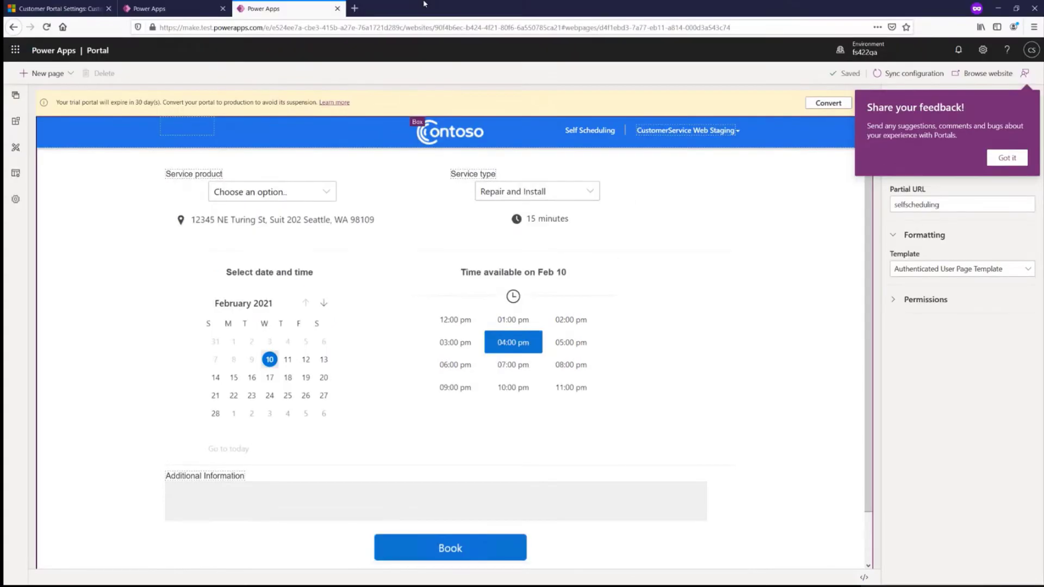
{"action": "left_click", "coordinate": [185, 11]}
{"action": "left_click", "coordinate": [63, 11]}
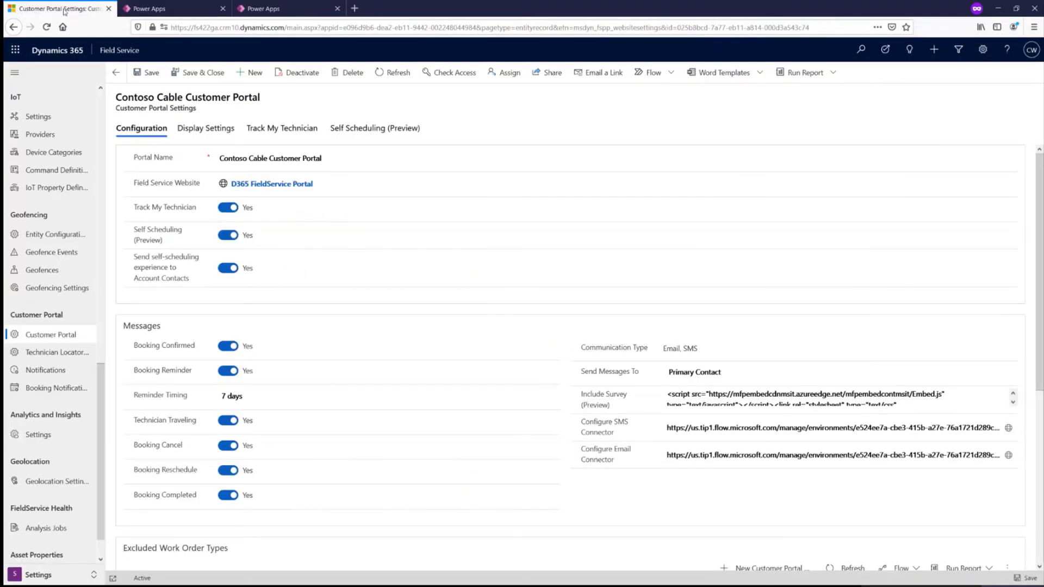
{"action": "left_click", "coordinate": [276, 10]}
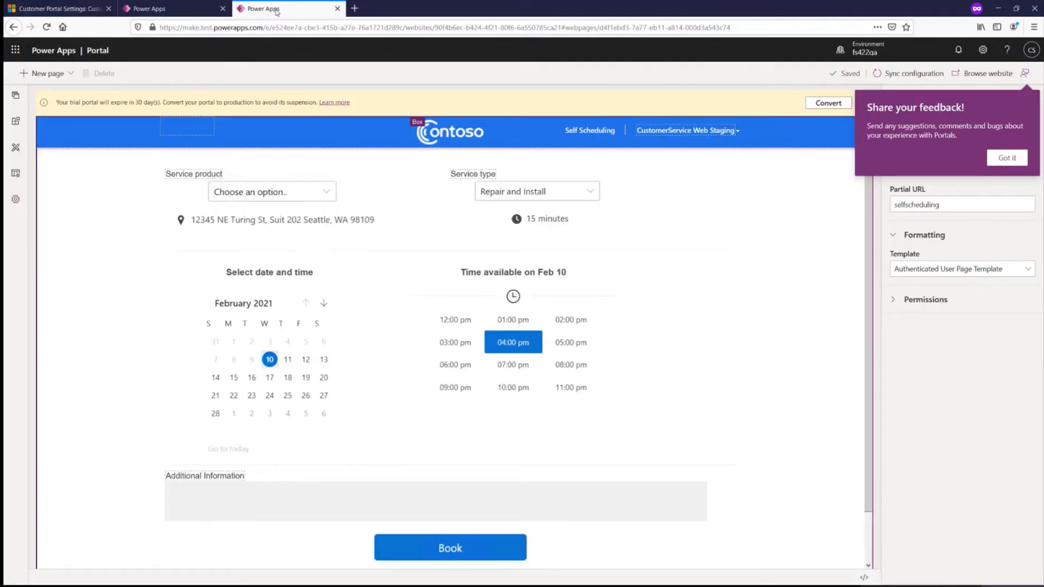
Step: Return to the portal home page through the browser's page history
{"action": "left_click", "coordinate": [14, 28]}
{"action": "right_click", "coordinate": [14, 28]}
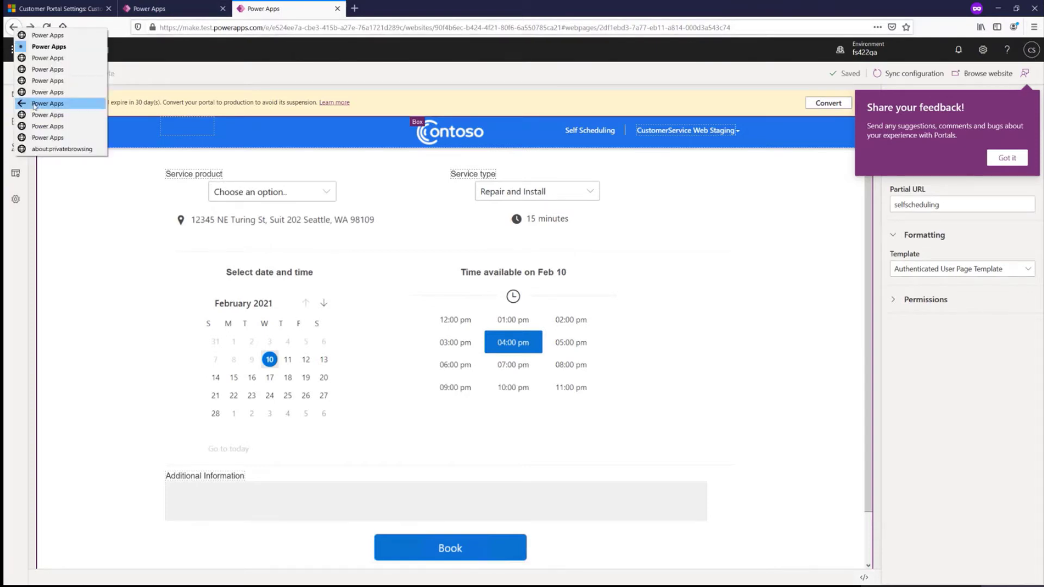
{"action": "left_click", "coordinate": [39, 54]}
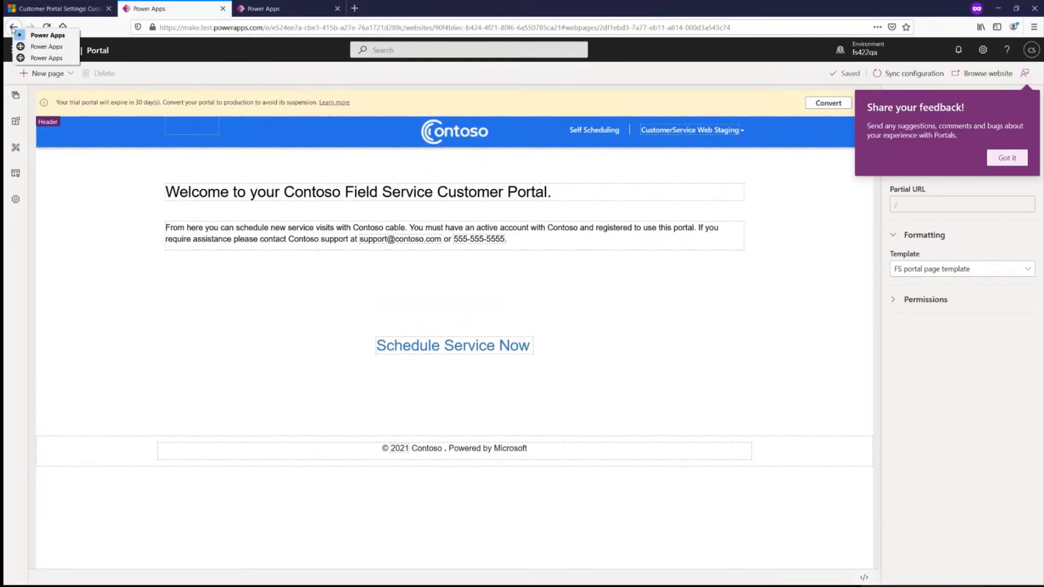
Step: Load Power Apps home and list Solutions with a widened Display name column
{"action": "left_click", "coordinate": [236, 28]}
{"action": "type", "text": "make.te"}
{"action": "key", "text": "Return"}
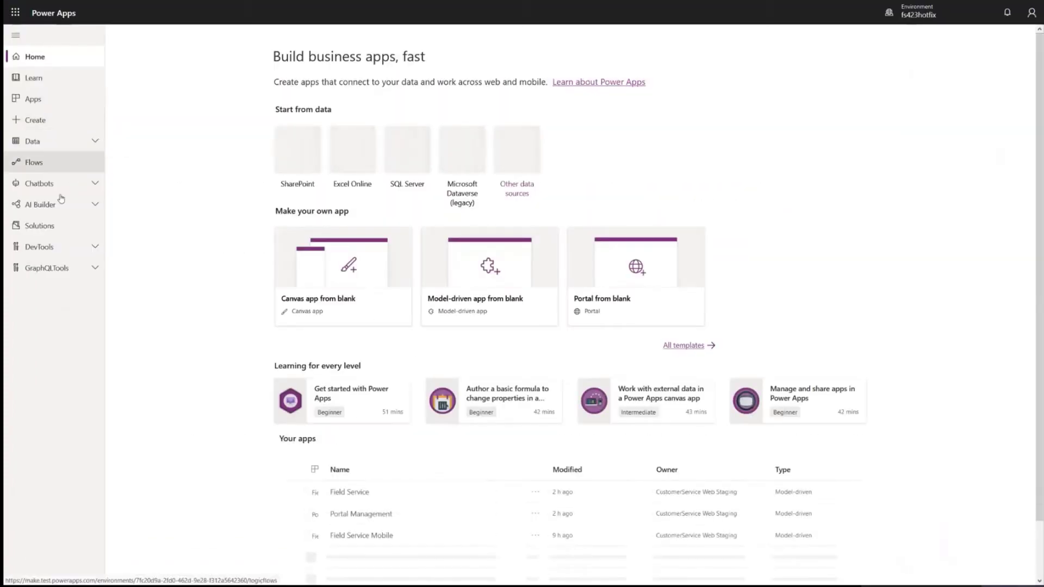
{"action": "left_click", "coordinate": [40, 226]}
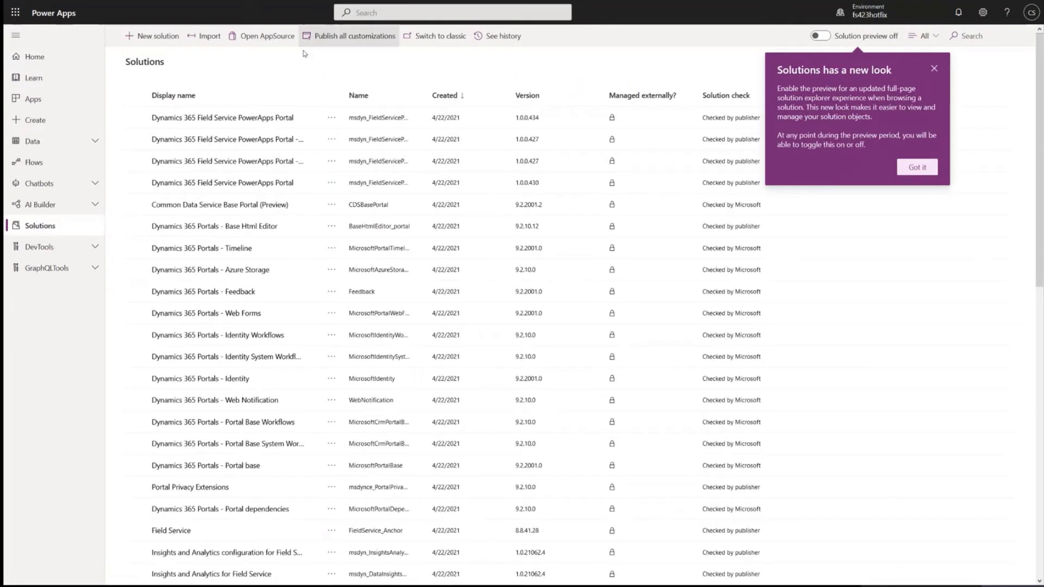
{"action": "left_click_drag", "start_coordinate": [384, 91], "coordinate": [525, 91]}
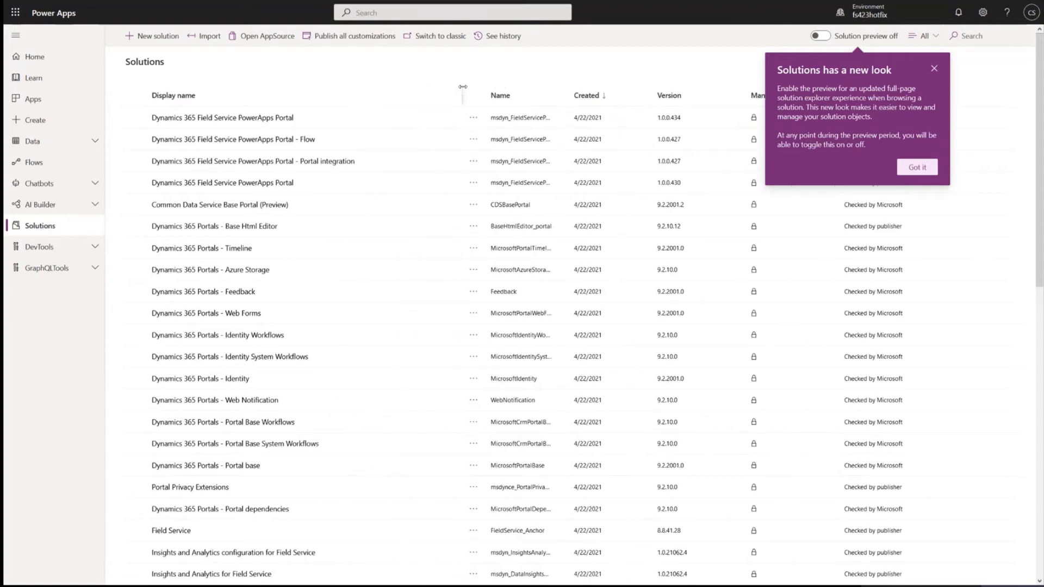
Step: Open the Dynamics 365 Field Service PowerApps Portal - Flow solution
{"action": "left_click", "coordinate": [238, 141]}
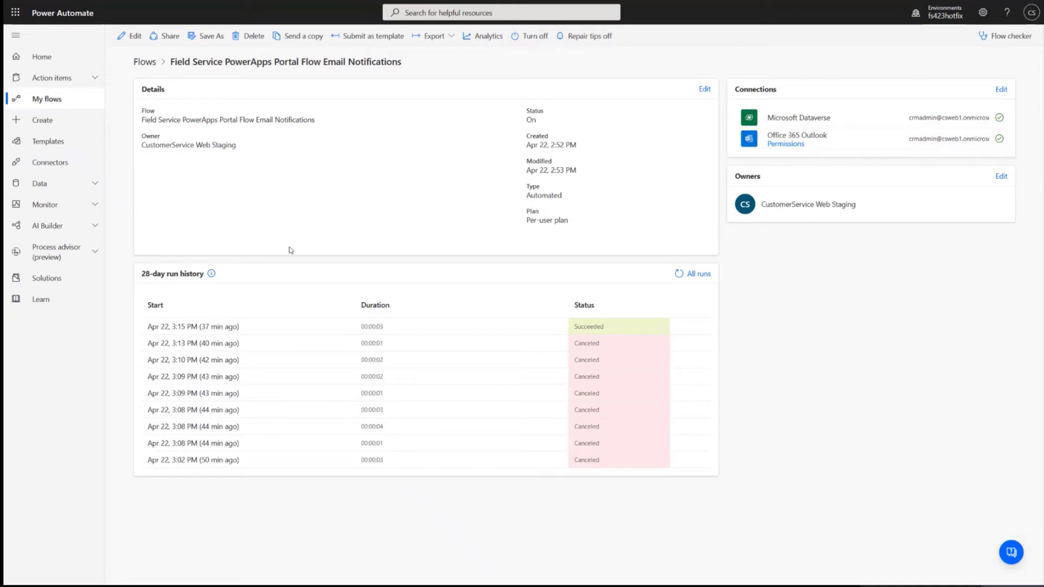
Step: On Customer Portal Settings, re-enable Self Scheduling (Preview) and accept the preview notice
{"action": "mouse_move", "coordinate": [134, 4]}
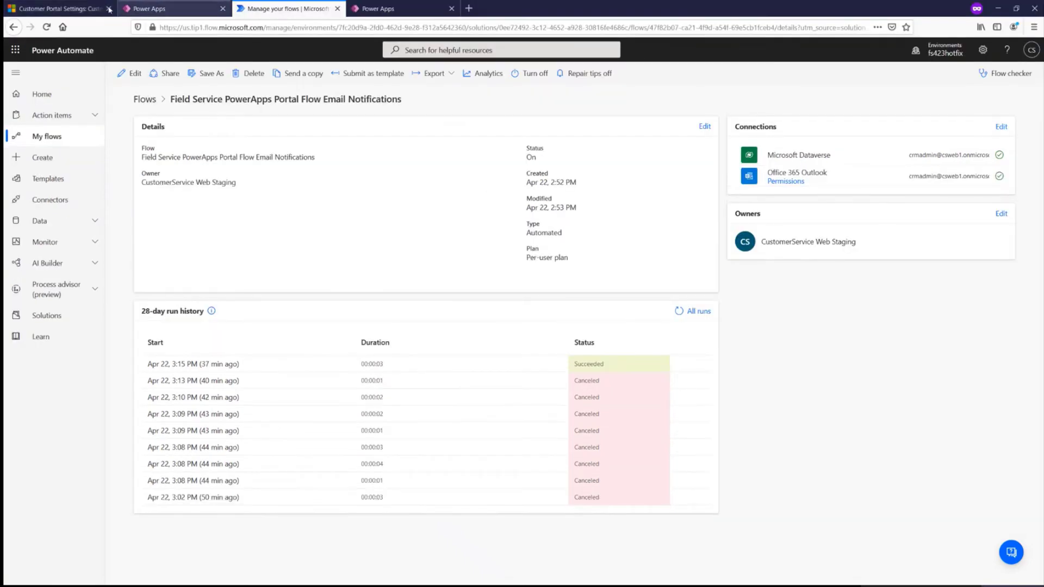
{"action": "left_click", "coordinate": [41, 9]}
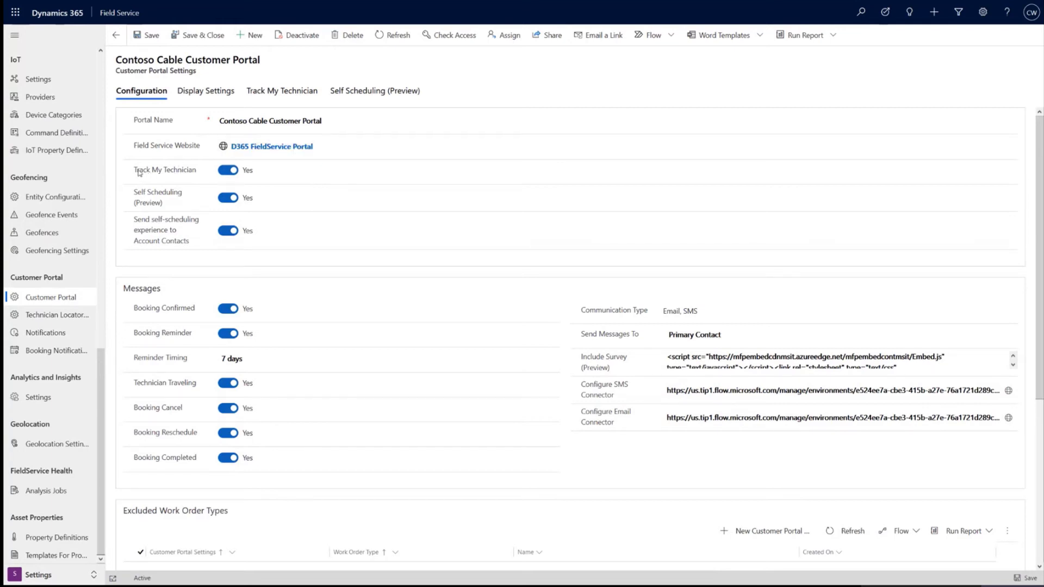
{"action": "left_click_drag", "start_coordinate": [136, 170], "coordinate": [188, 201]}
{"action": "left_click", "coordinate": [177, 203]}
{"action": "left_click", "coordinate": [228, 201]}
{"action": "left_click", "coordinate": [228, 199]}
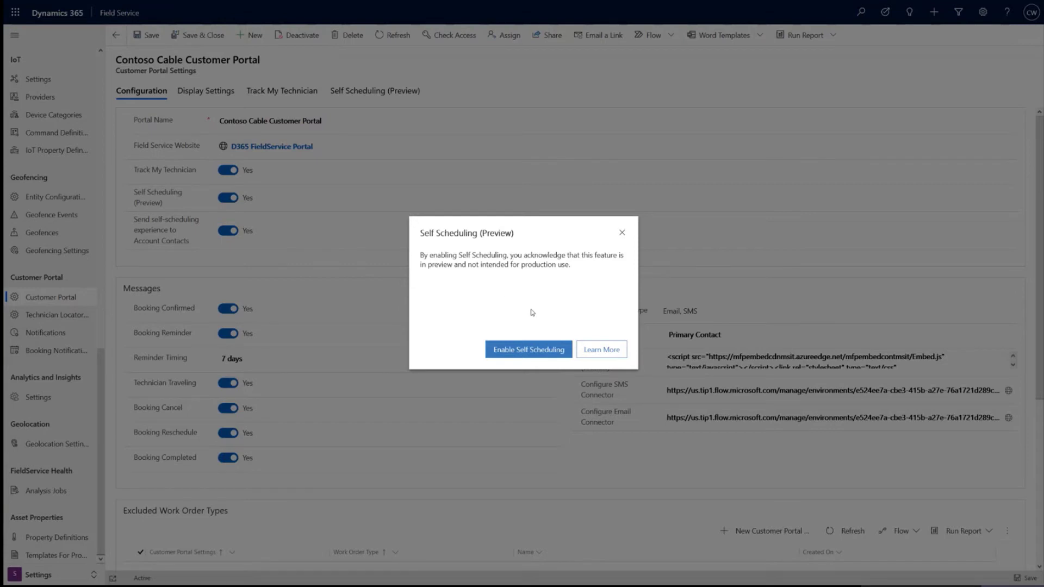
{"action": "left_click", "coordinate": [531, 349]}
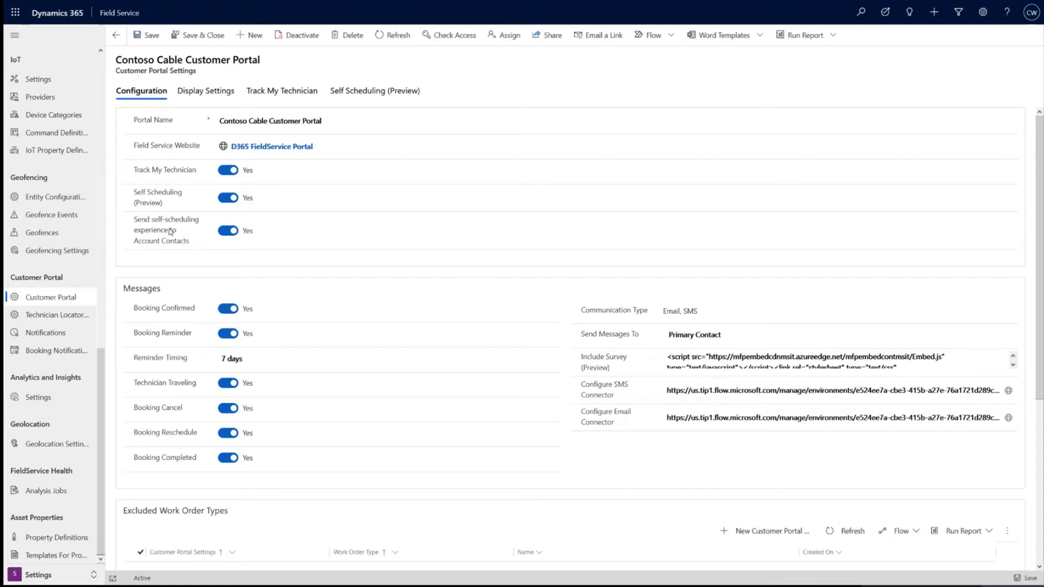
Step: Re-enable Send self-scheduling experience to Account Contacts, inviting Existing and New Accounts
{"action": "mouse_move", "coordinate": [170, 246]}
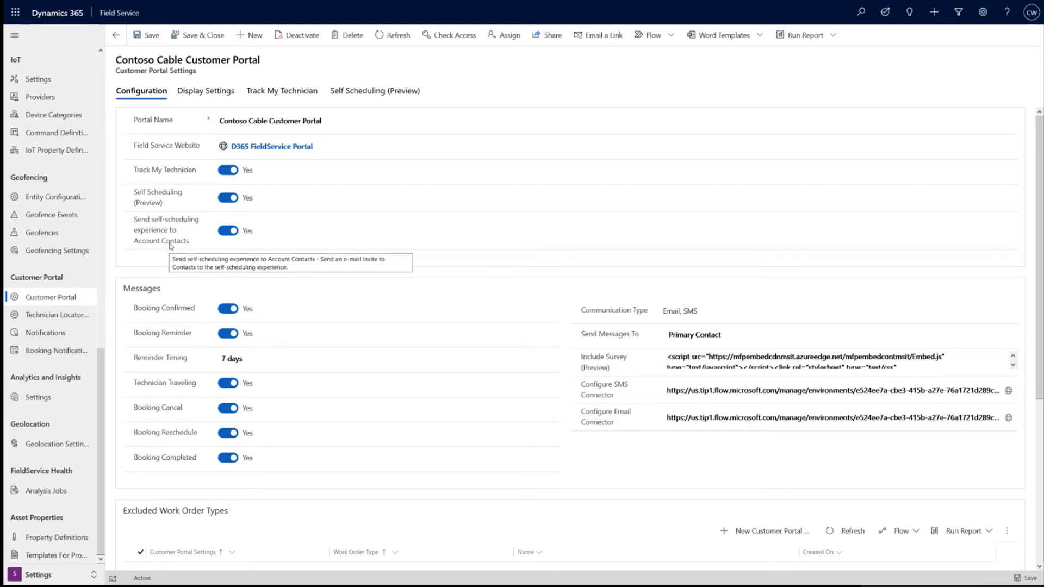
{"action": "left_click", "coordinate": [231, 234]}
{"action": "left_click", "coordinate": [231, 233]}
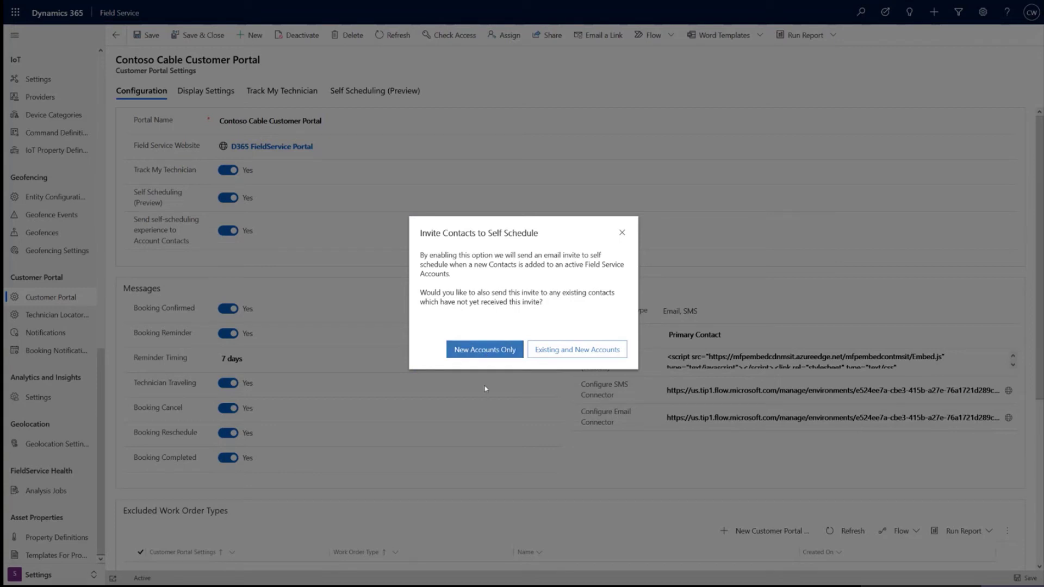
{"action": "left_click", "coordinate": [583, 353]}
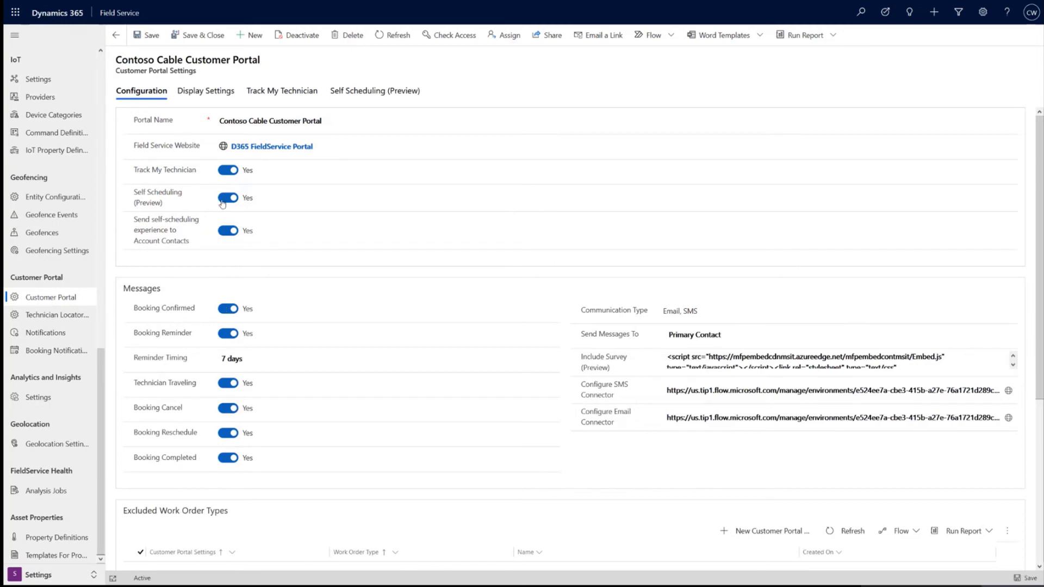
Step: Set Track My Technician to No and show the Send Messages To choices
{"action": "left_click", "coordinate": [228, 170]}
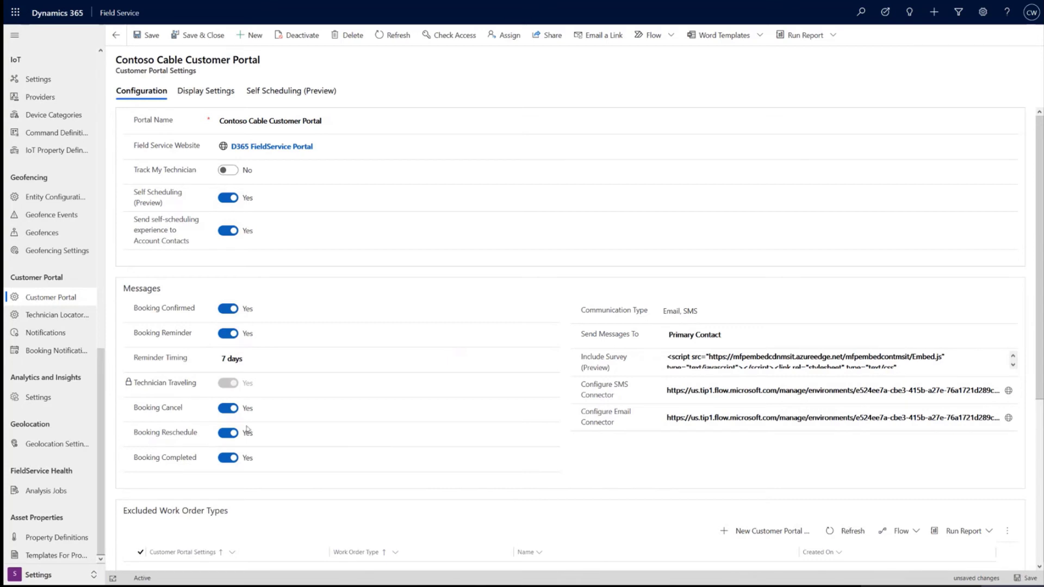
{"action": "scroll", "coordinate": [500, 427], "scroll_direction": "down", "scroll_amount": 1}
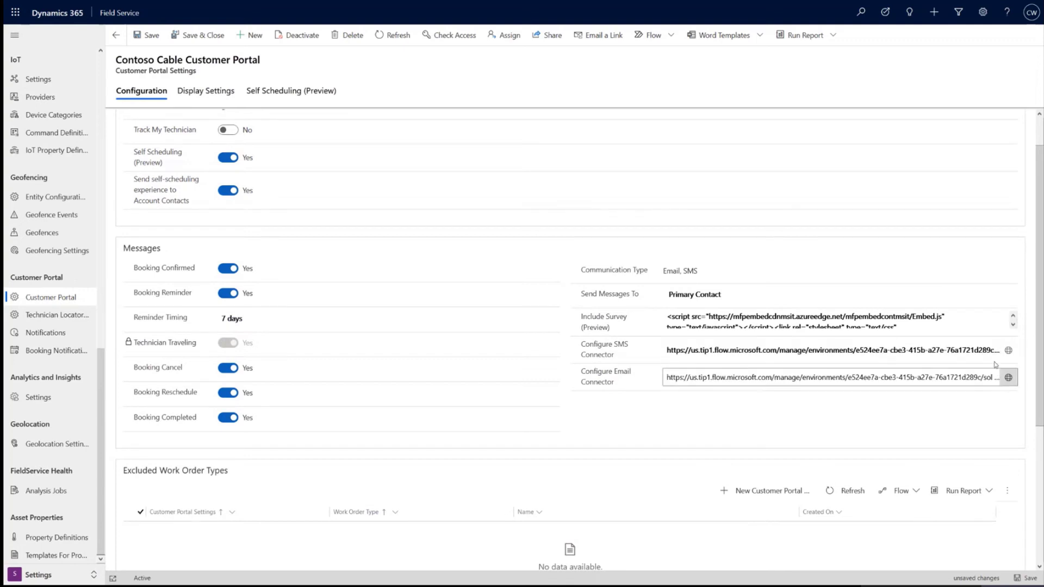
{"action": "scroll", "coordinate": [348, 331], "scroll_direction": "up", "scroll_amount": 1}
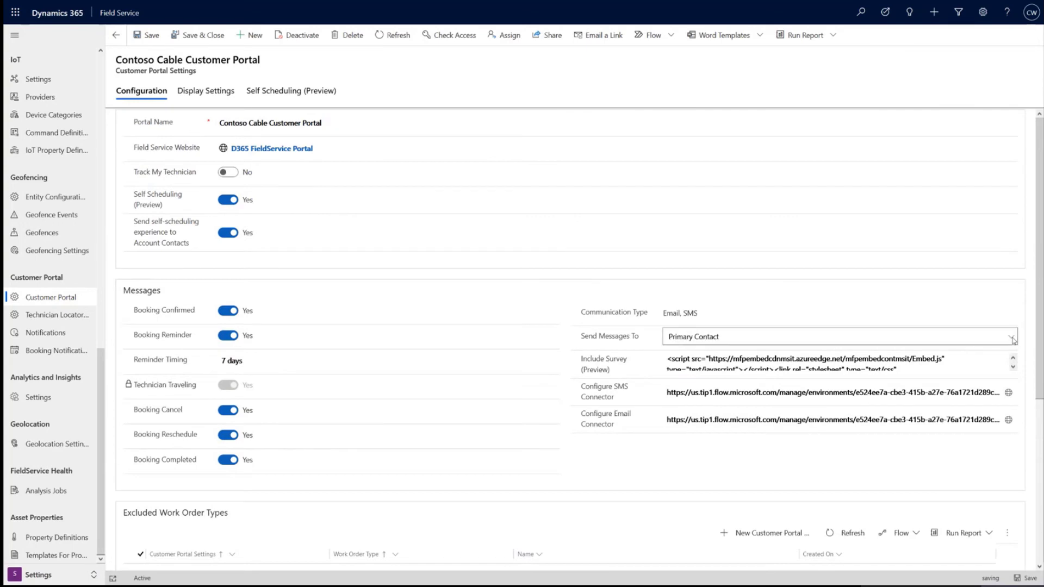
{"action": "left_click", "coordinate": [1012, 338]}
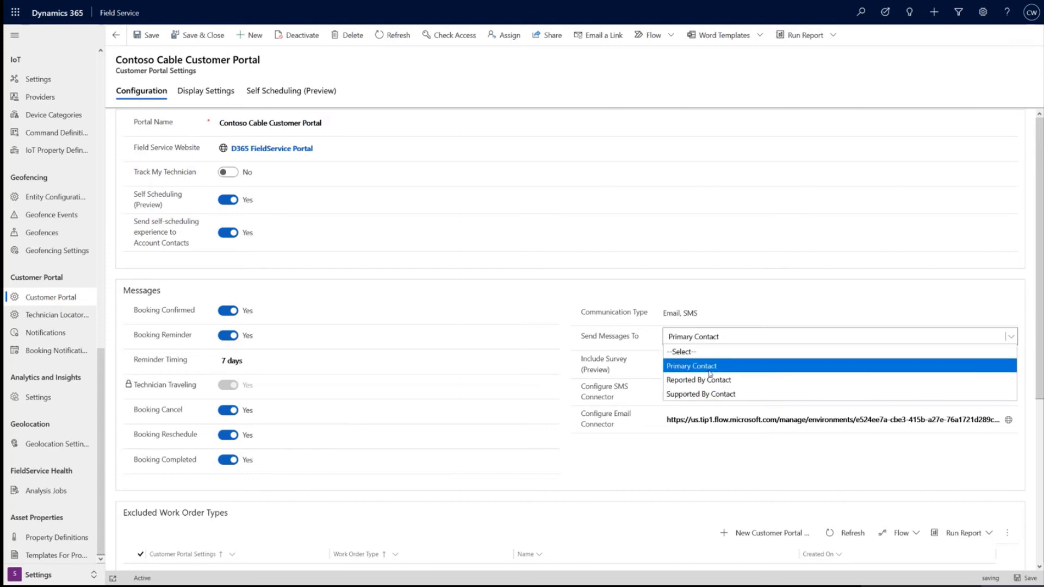
Step: Keep Primary Contact, then review Display Settings: Arial font, #0078d4 primary colour
{"action": "left_click", "coordinate": [375, 243]}
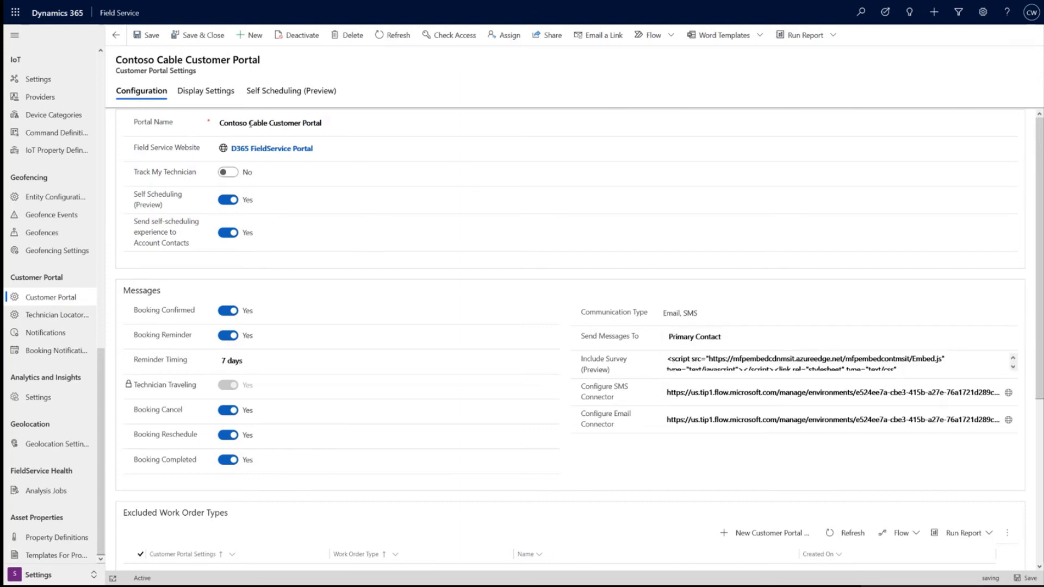
{"action": "left_click", "coordinate": [207, 94]}
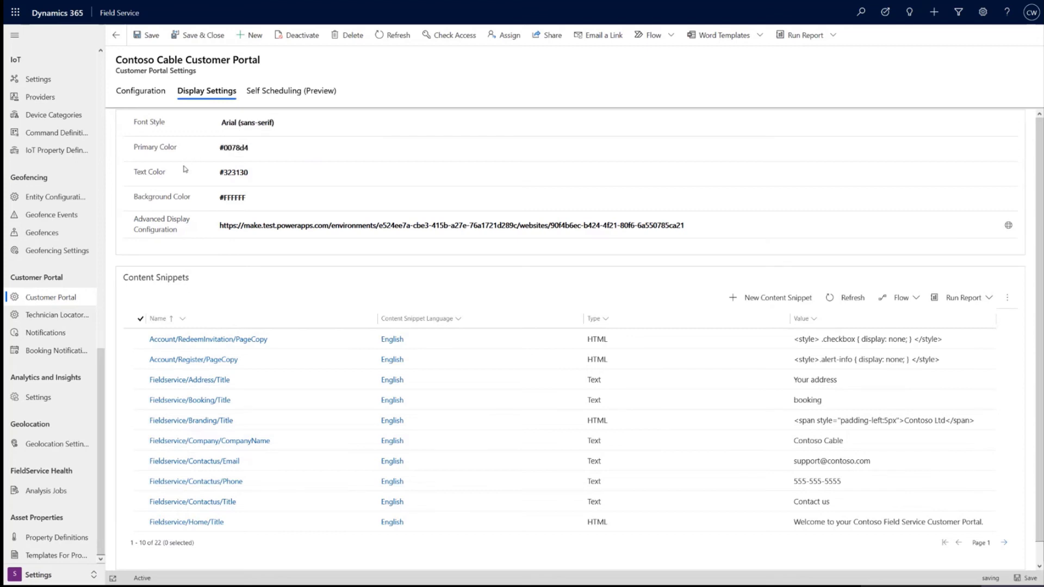
{"action": "mouse_move", "coordinate": [182, 201]}
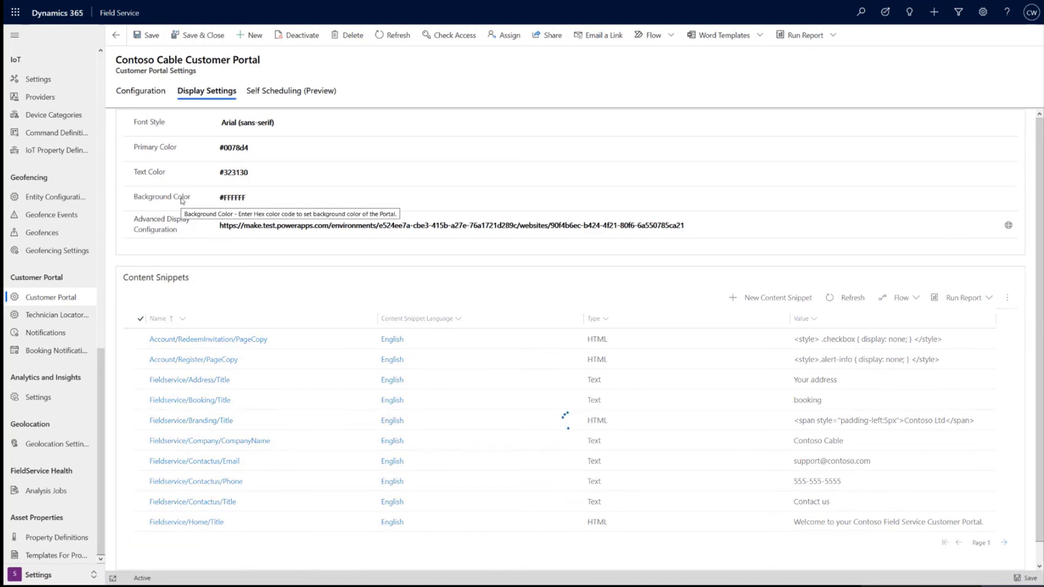
{"action": "left_click", "coordinate": [255, 153]}
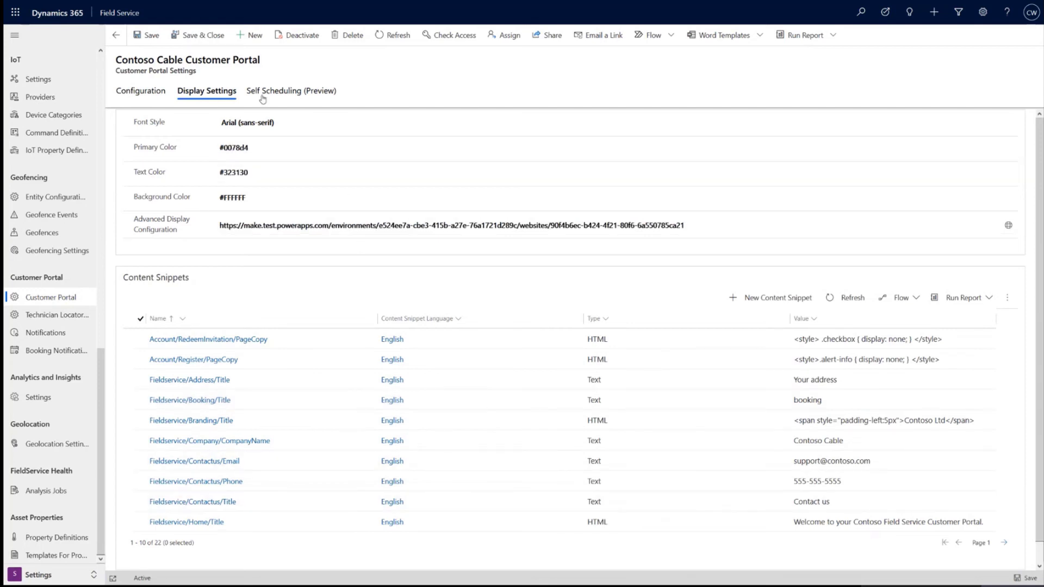
Step: Check the Self Scheduling (Preview) lead times, leaving minimum 1 and maximum 90 days
{"action": "left_click", "coordinate": [290, 93]}
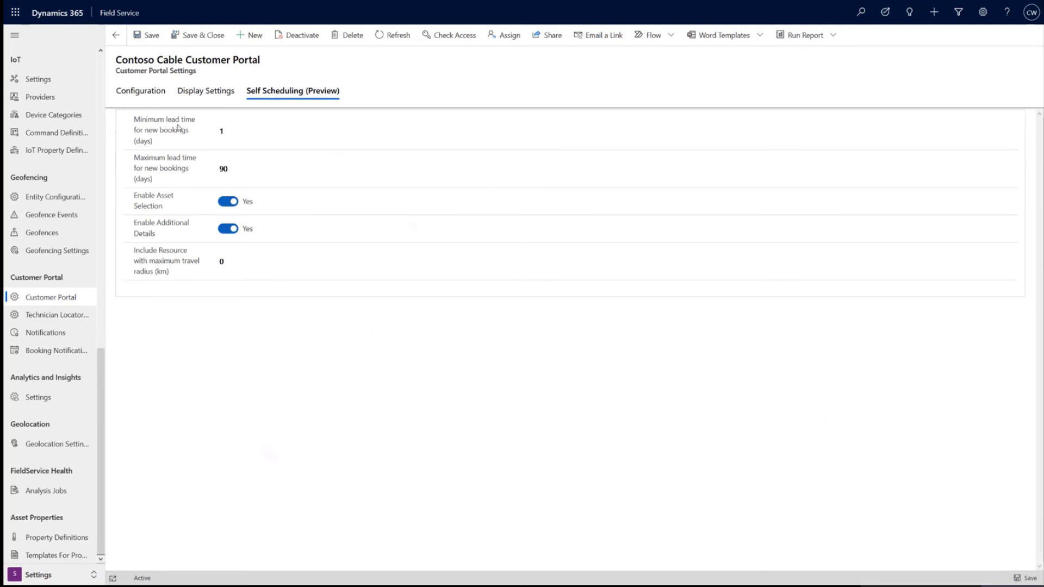
{"action": "mouse_move", "coordinate": [187, 129]}
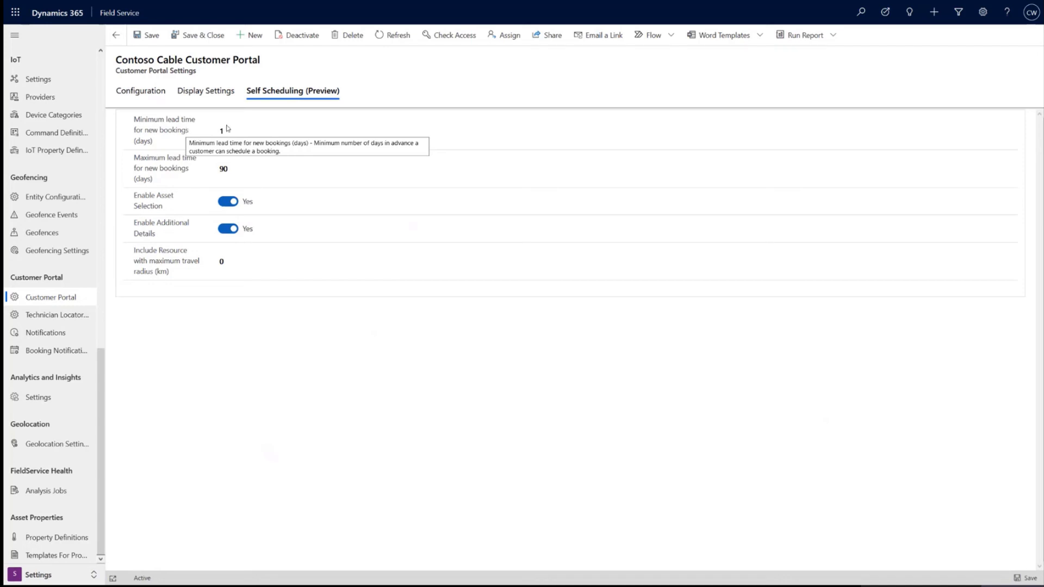
{"action": "left_click", "coordinate": [224, 169]}
{"action": "mouse_move", "coordinate": [228, 169]}
{"action": "left_mouse_down"}
{"action": "mouse_move", "coordinate": [218, 171]}
{"action": "mouse_move", "coordinate": [228, 169]}
{"action": "left_mouse_up"}
{"action": "left_click", "coordinate": [217, 171]}
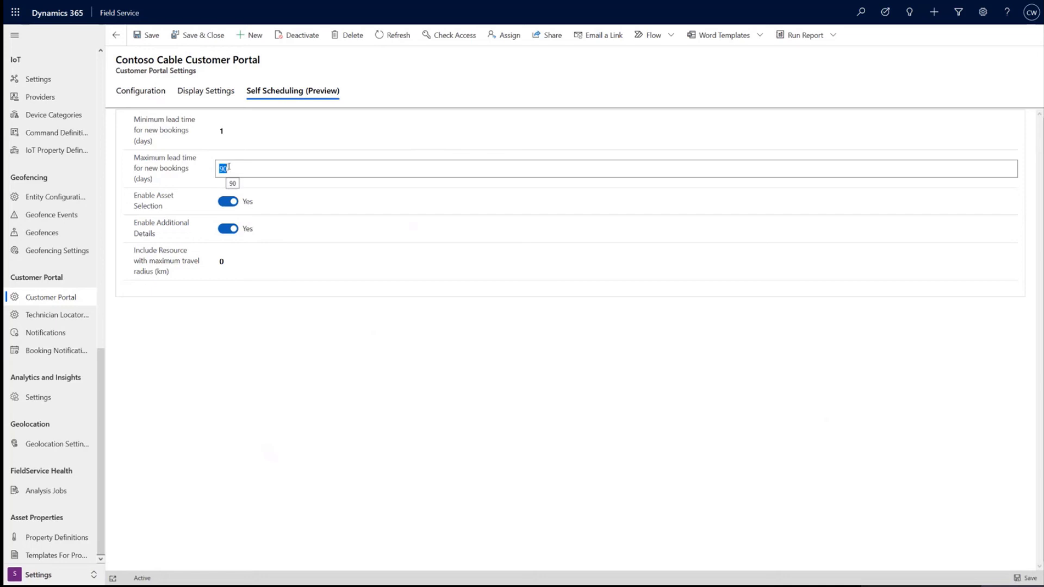
{"action": "left_click", "coordinate": [166, 206]}
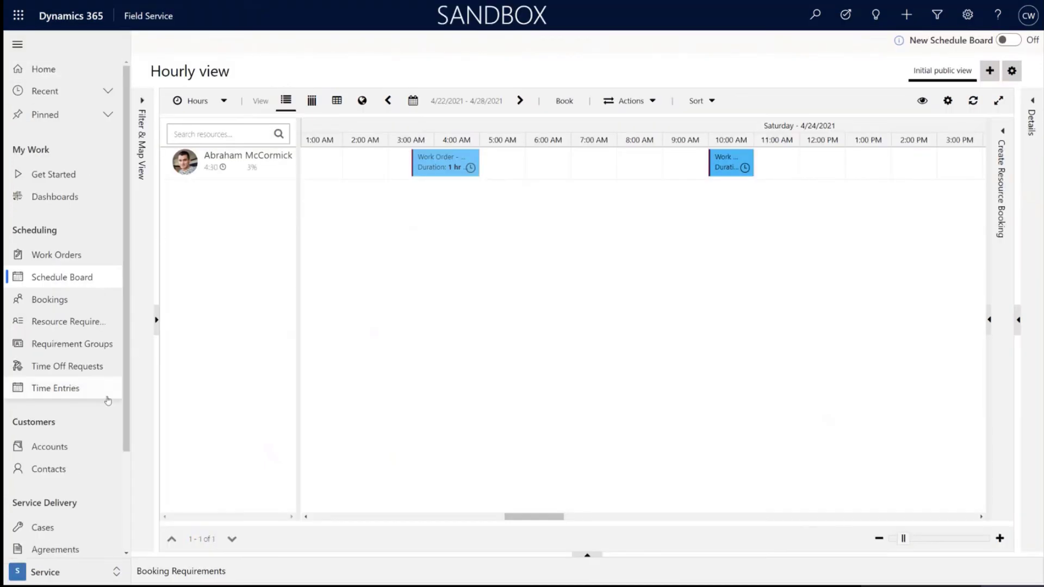
Step: Go to Settings > Incident Types and open the Quarterly Maintenance incident type
{"action": "scroll", "coordinate": [91, 370], "scroll_direction": "down", "scroll_amount": 3}
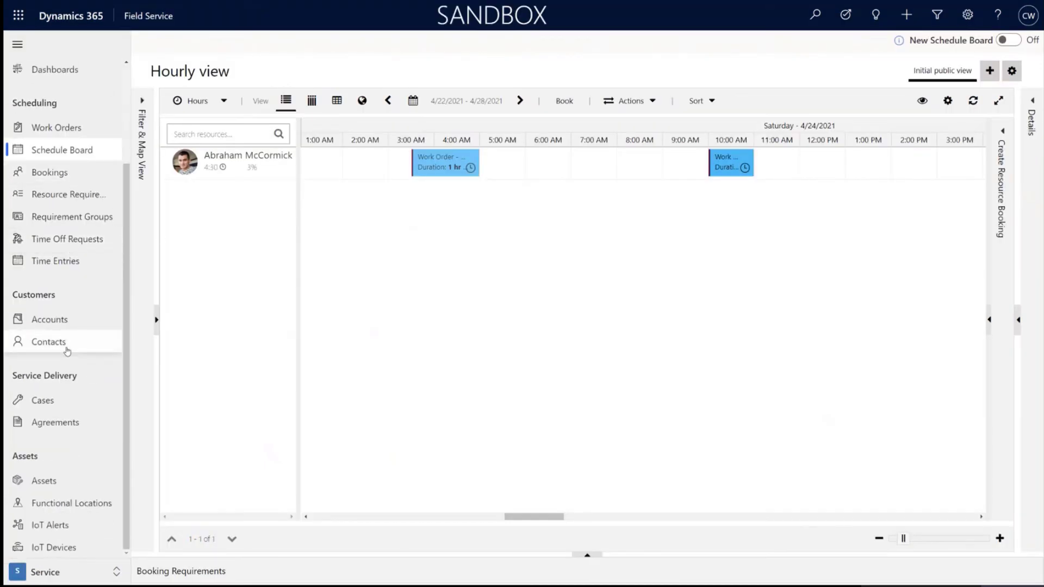
{"action": "left_click", "coordinate": [75, 568]}
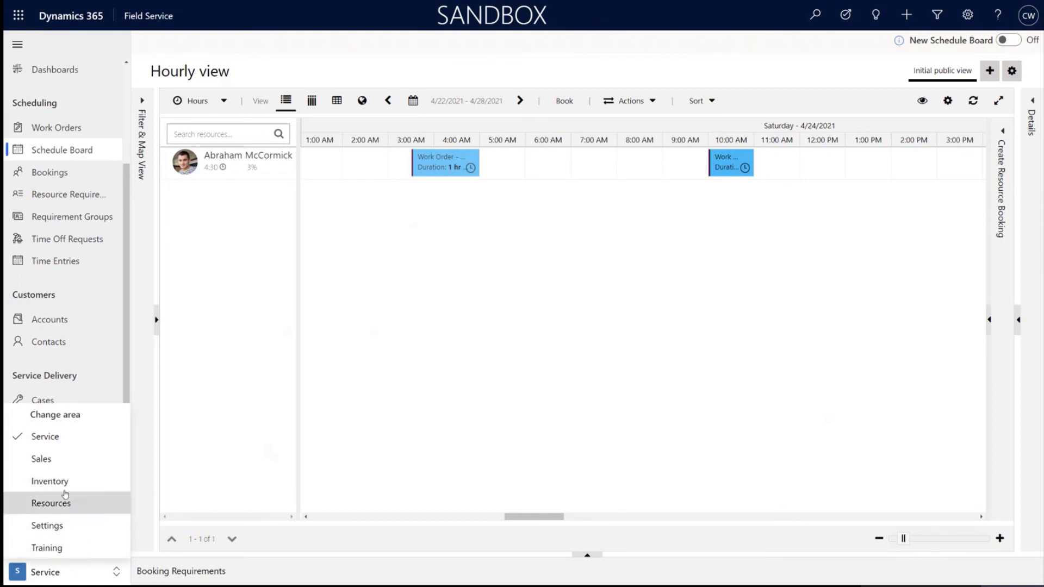
{"action": "left_click", "coordinate": [74, 523]}
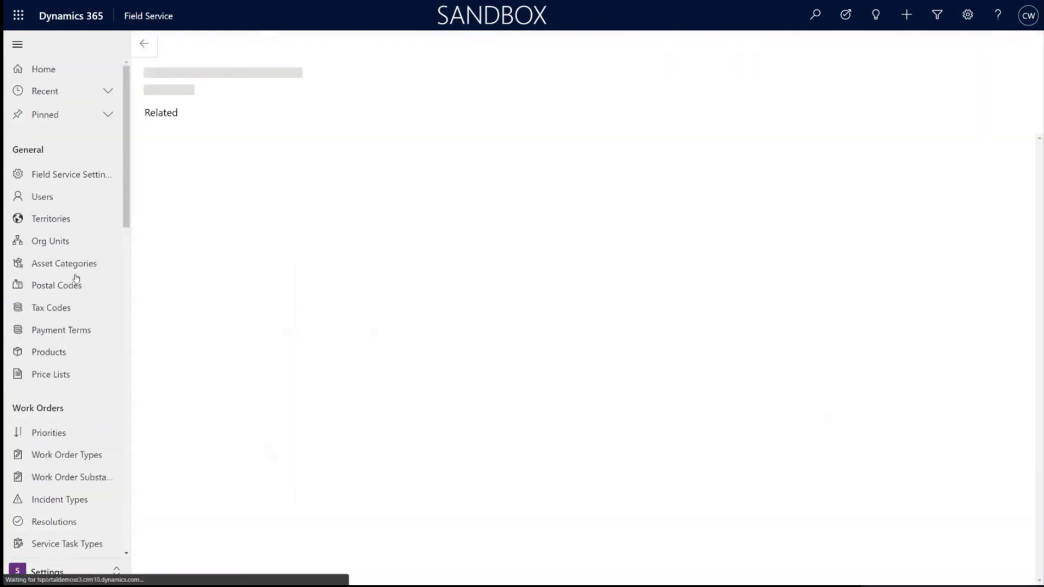
{"action": "scroll", "coordinate": [65, 381], "scroll_direction": "down", "scroll_amount": 3}
{"action": "left_click", "coordinate": [63, 368]}
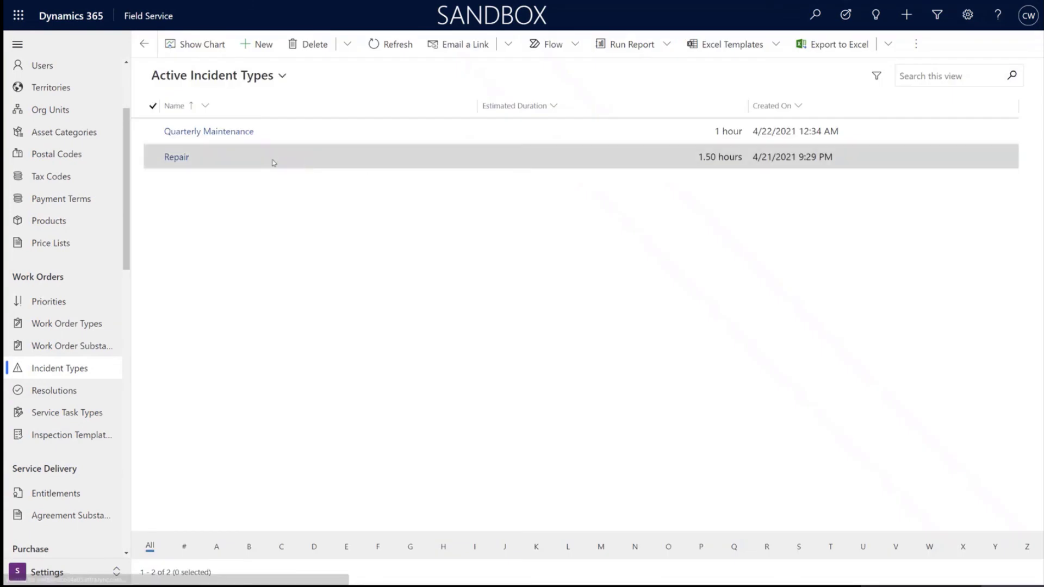
{"action": "double_click", "coordinate": [317, 142]}
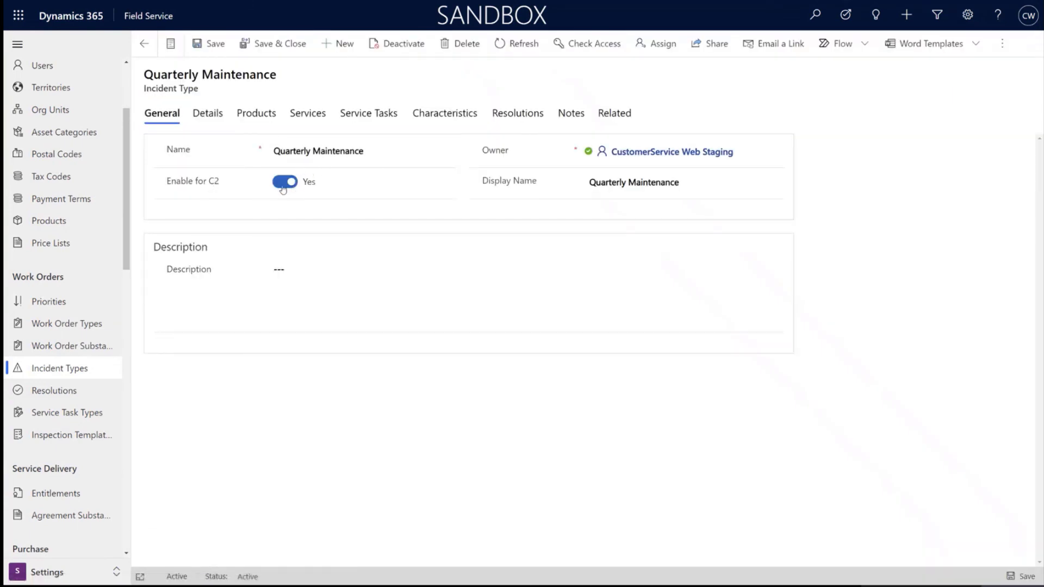
Step: Keep Enable for C2 set to Yes, leaving the Display Name unchanged
{"action": "left_click", "coordinate": [292, 187]}
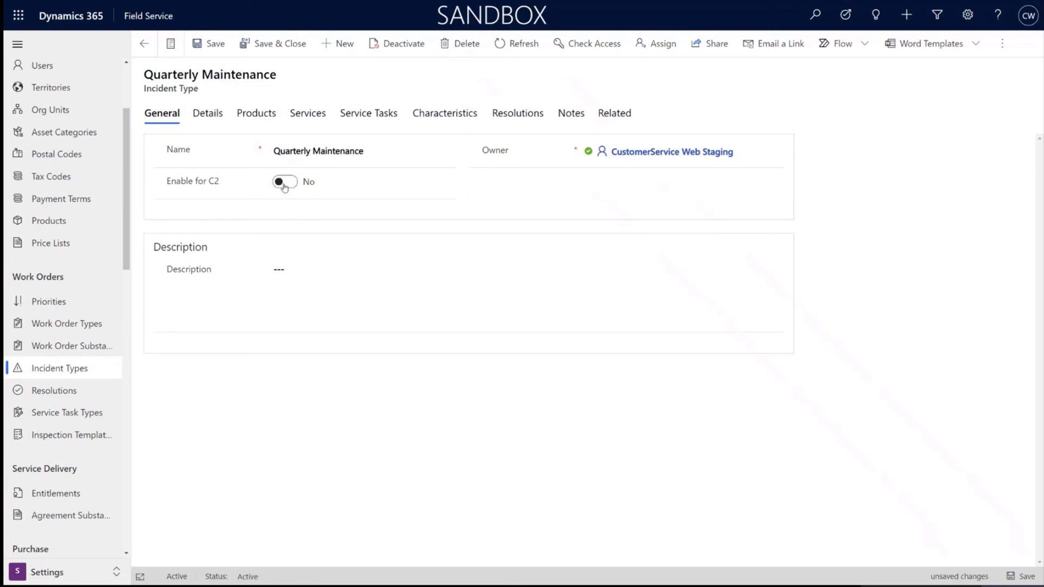
{"action": "left_click", "coordinate": [284, 183]}
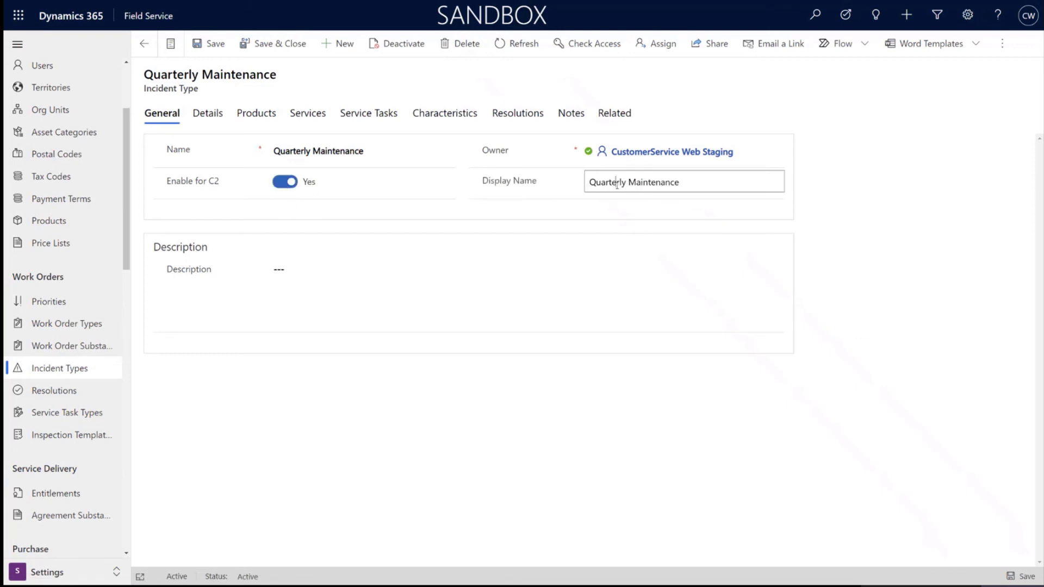
{"action": "left_click", "coordinate": [693, 186]}
{"action": "left_click_drag", "start_coordinate": [693, 186], "coordinate": [529, 188]}
{"action": "left_click_drag", "start_coordinate": [680, 183], "coordinate": [540, 192]}
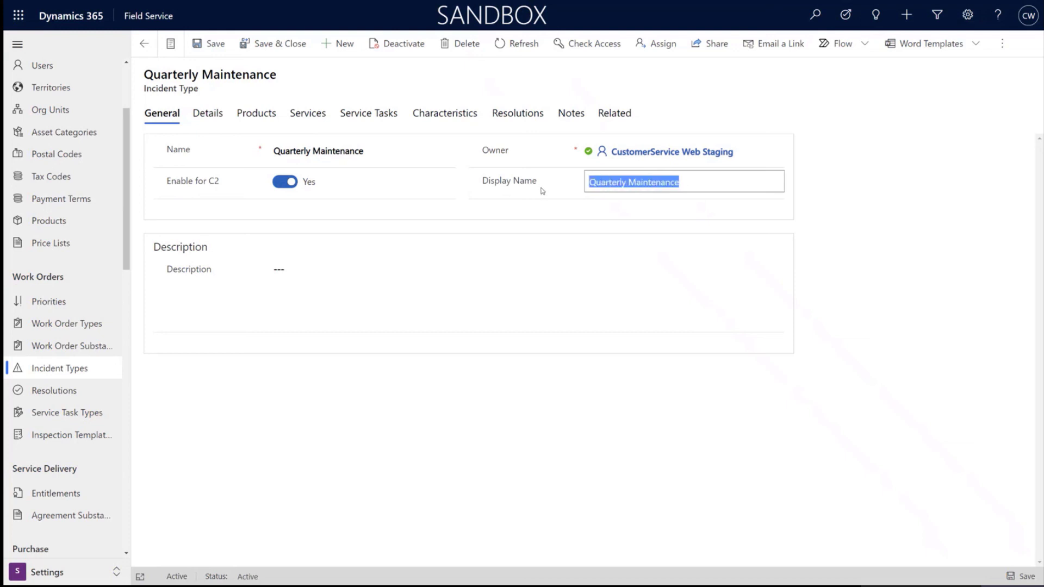
{"action": "left_click", "coordinate": [516, 185]}
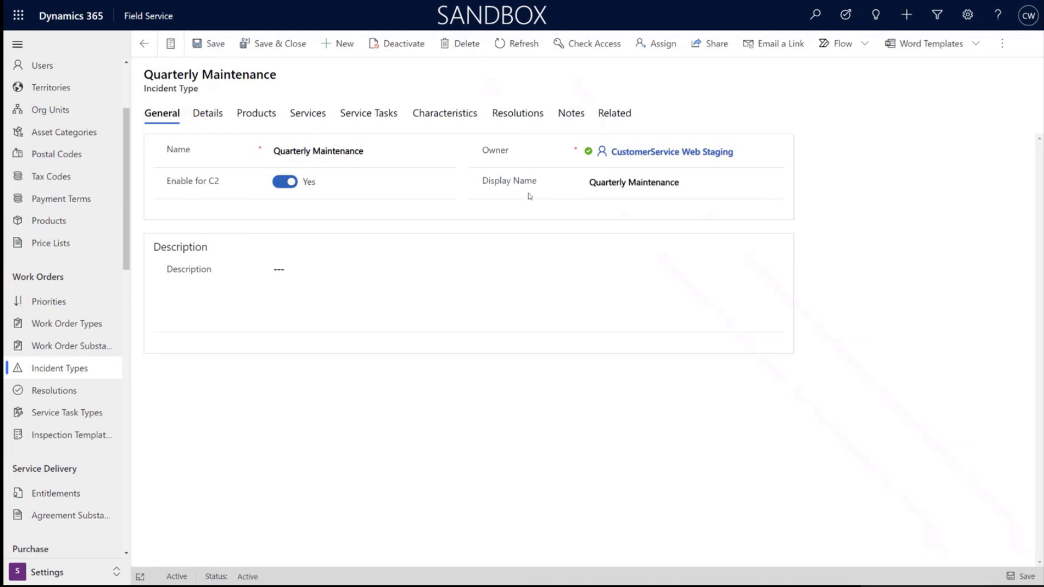